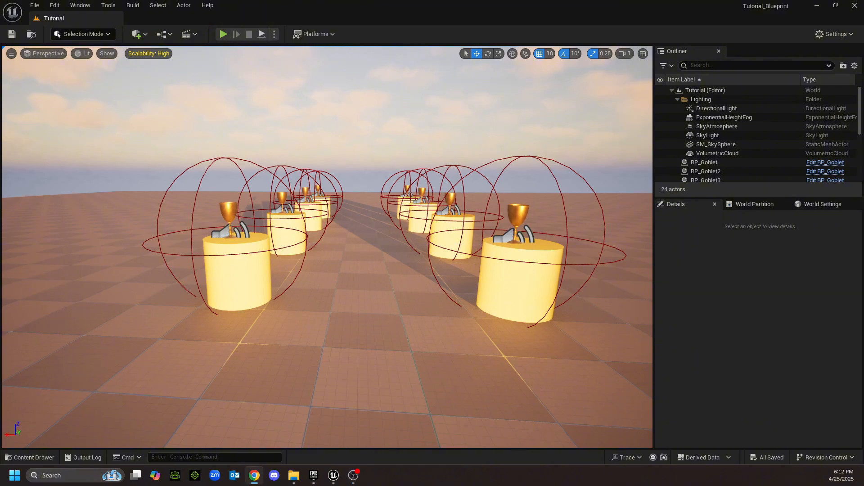
# Open the BP_ThirdPersonCharacter blueprint from the ThirdPerson/Blueprints folder and check its parent class.
pyautogui.click(29, 457)
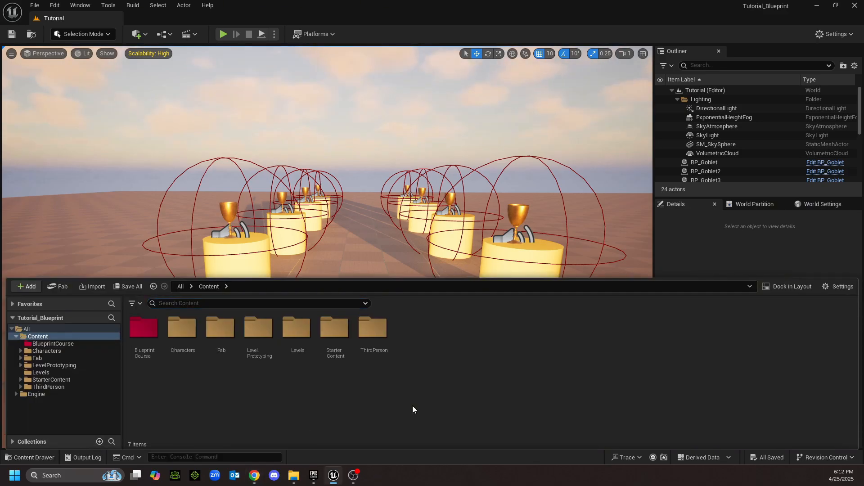
pyautogui.doubleClick(144, 328)
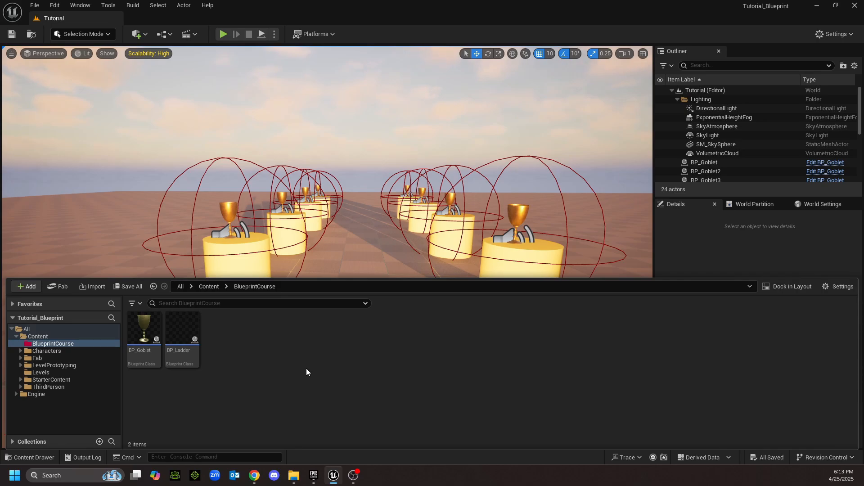
pyautogui.click(108, 387)
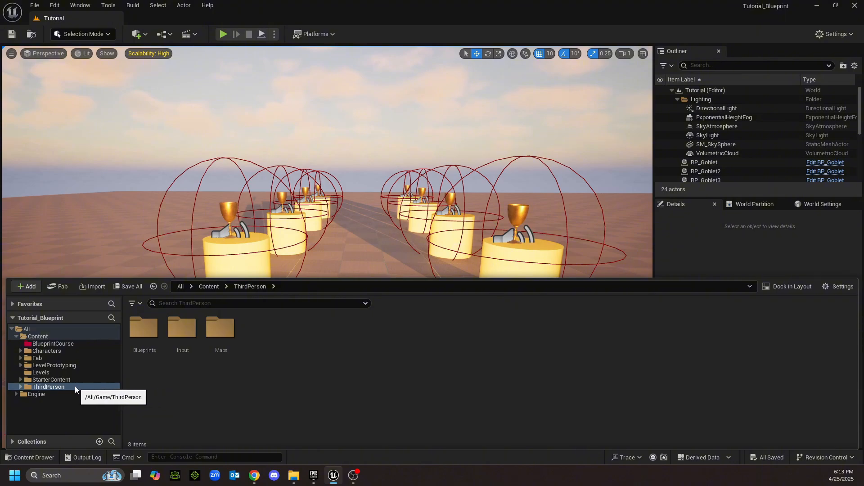
pyautogui.doubleClick(140, 329)
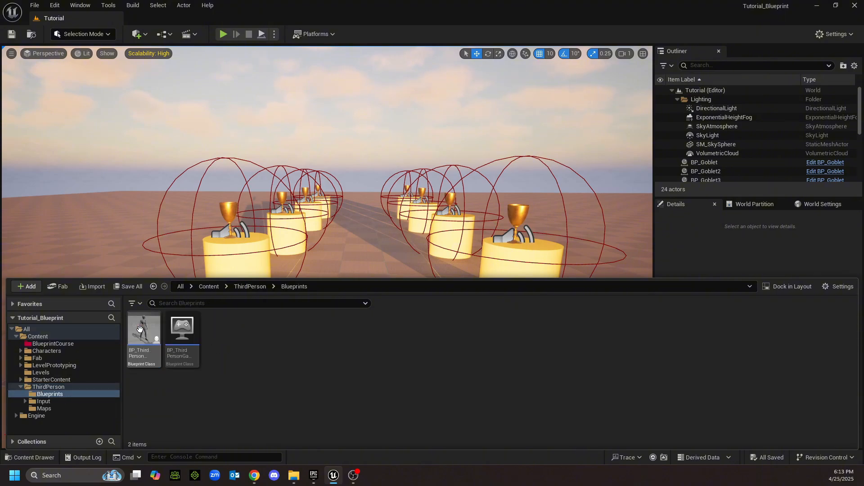
pyautogui.moveTo(143, 330)
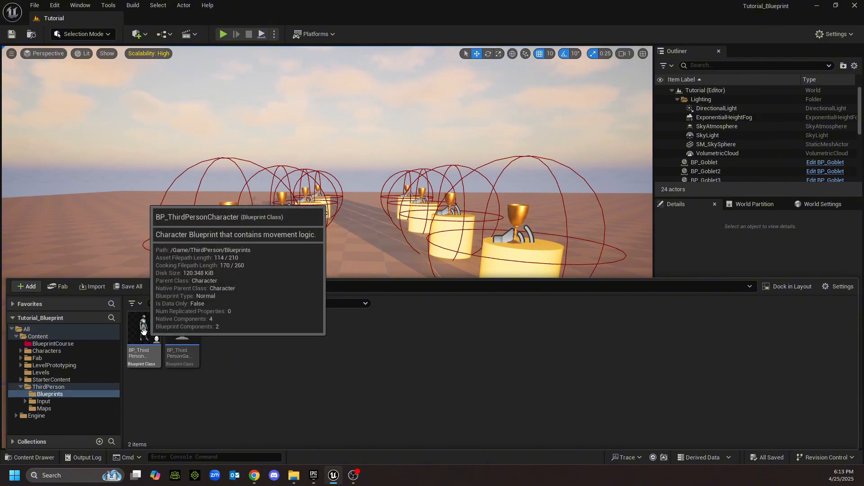
pyautogui.doubleClick(144, 327)
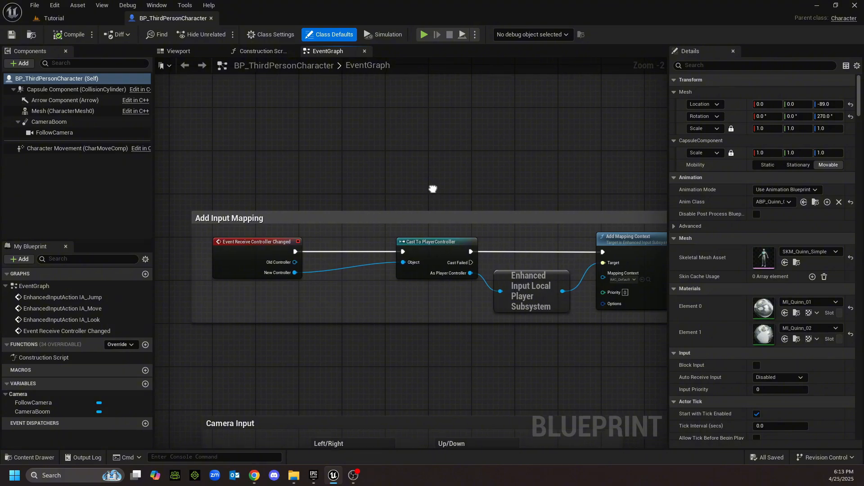
pyautogui.moveTo(432, 188); pyautogui.dragTo(410, 175, button='right')
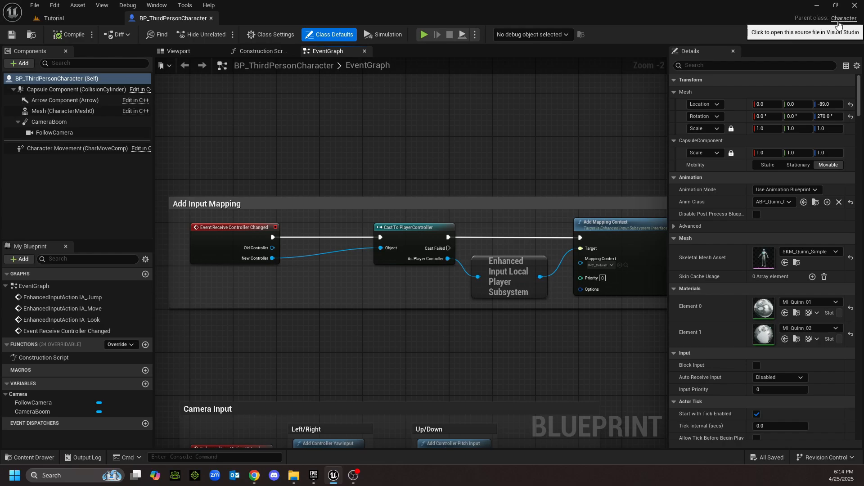
# Go back to the BlueprintCourse folder and open the BP_Goblet blueprint.
pyautogui.hotkey('ctrl', 'space')
pyautogui.hotkey('alt', 'Left')
pyautogui.hotkey('alt', 'Left')
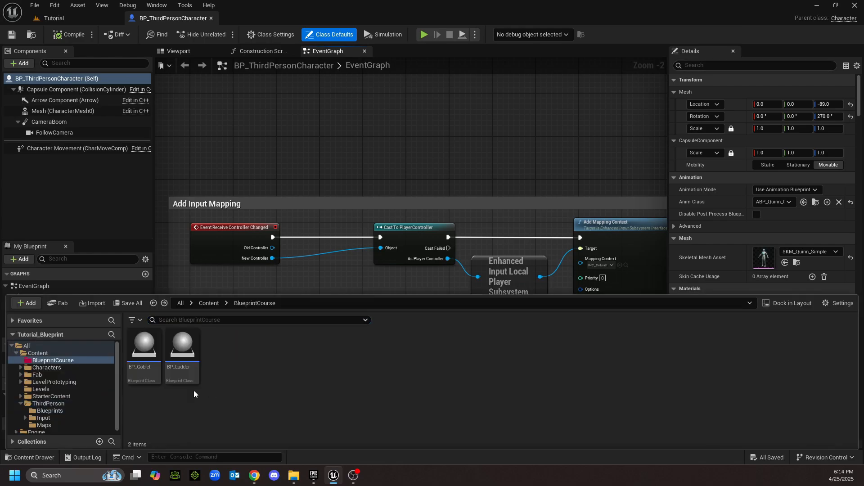
pyautogui.doubleClick(144, 347)
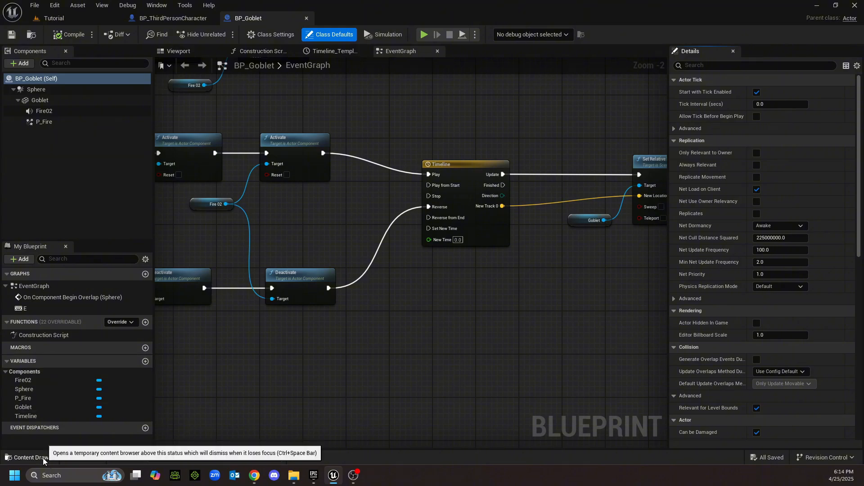
# Examine the asset types that can be created in BlueprintCourse and the parent classes offered for a new Blueprint Class.
pyautogui.click(31, 457)
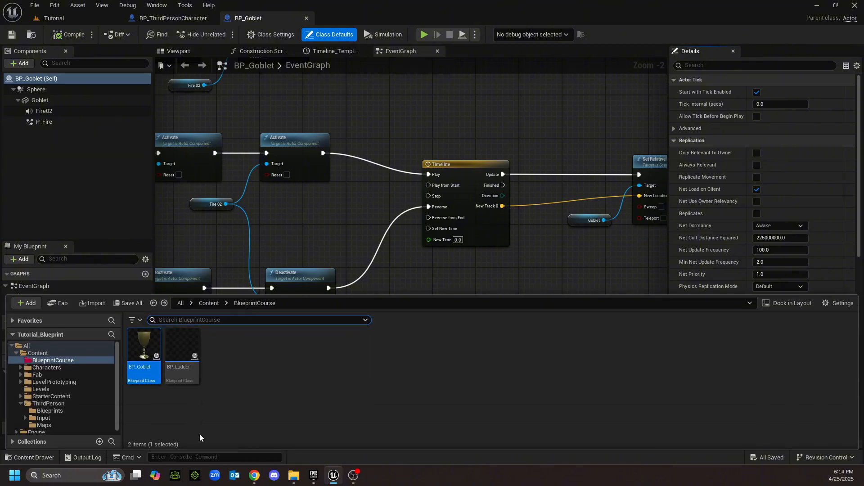
pyautogui.rightClick(277, 388)
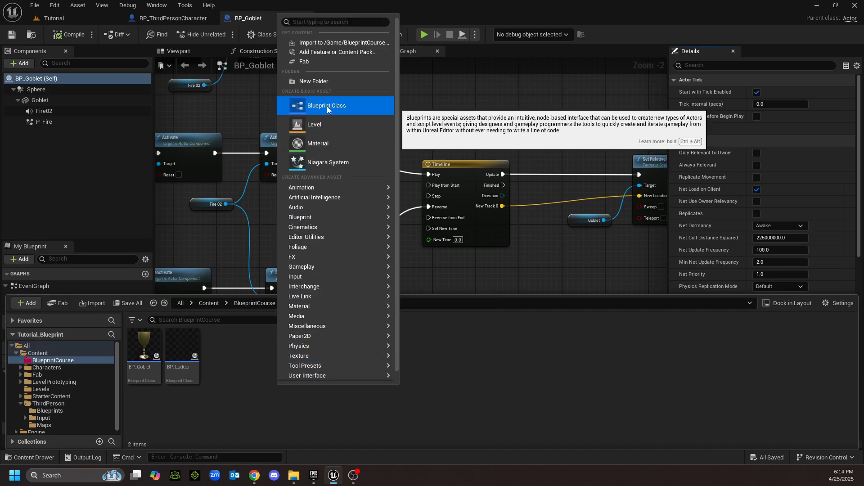
pyautogui.moveTo(308, 221)
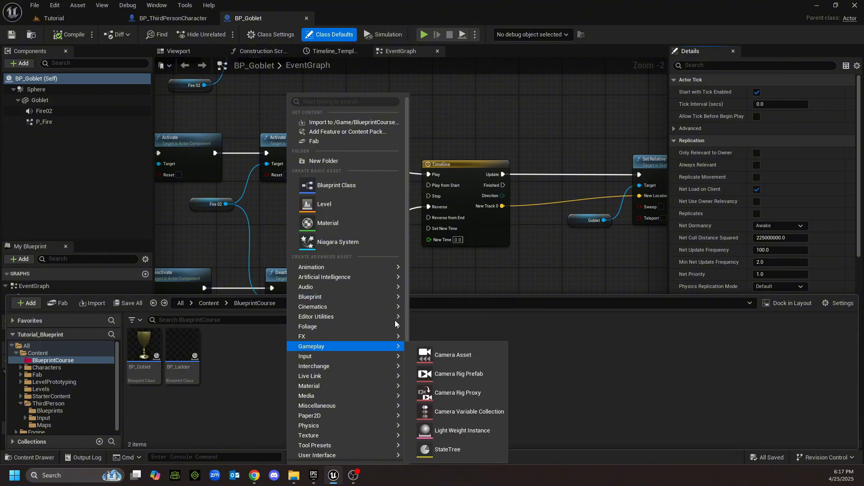
pyautogui.moveTo(356, 298)
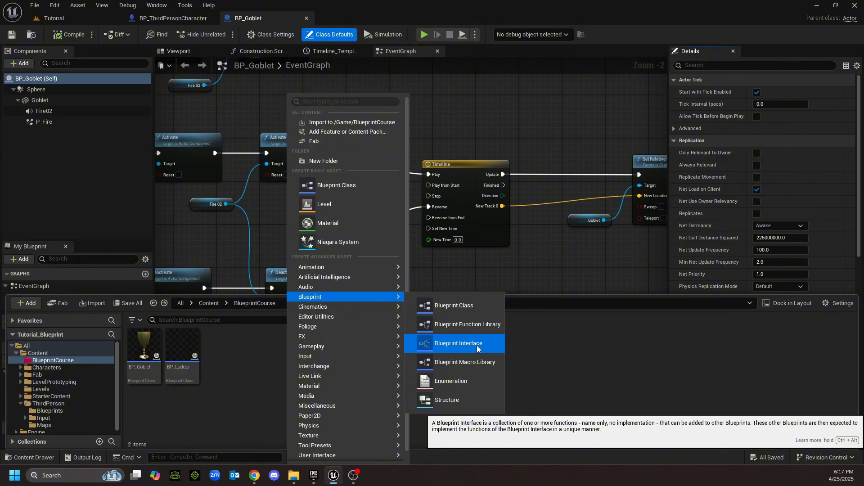
pyautogui.click(440, 307)
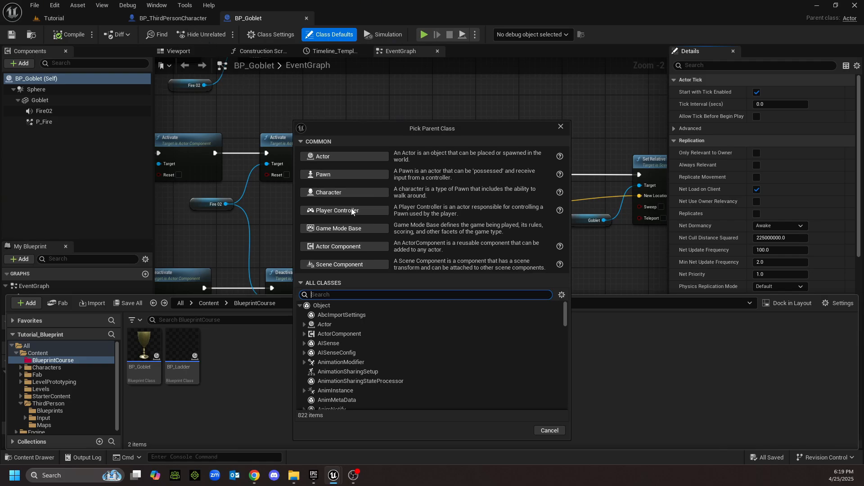
pyautogui.click(549, 430)
# Create a Blueprint Class with Pawn as its parent in the BlueprintCourse folder and name it BP_Pawn.
pyautogui.click(153, 18)
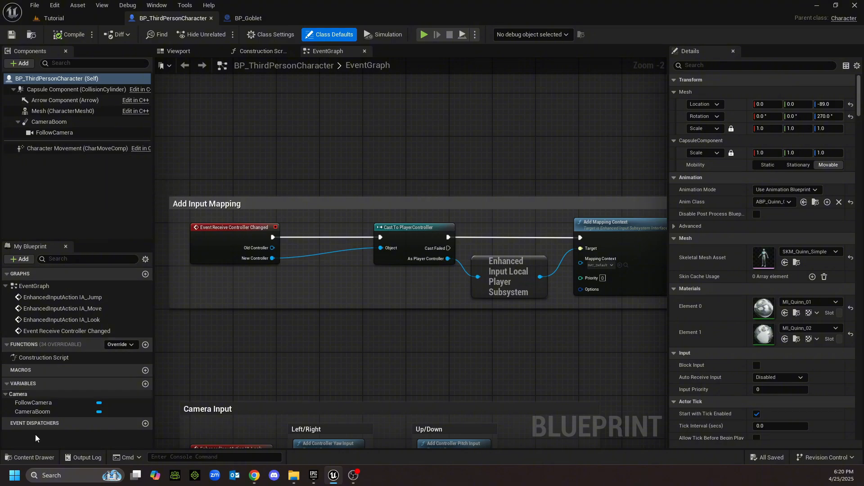
pyautogui.click(30, 458)
pyautogui.rightClick(303, 398)
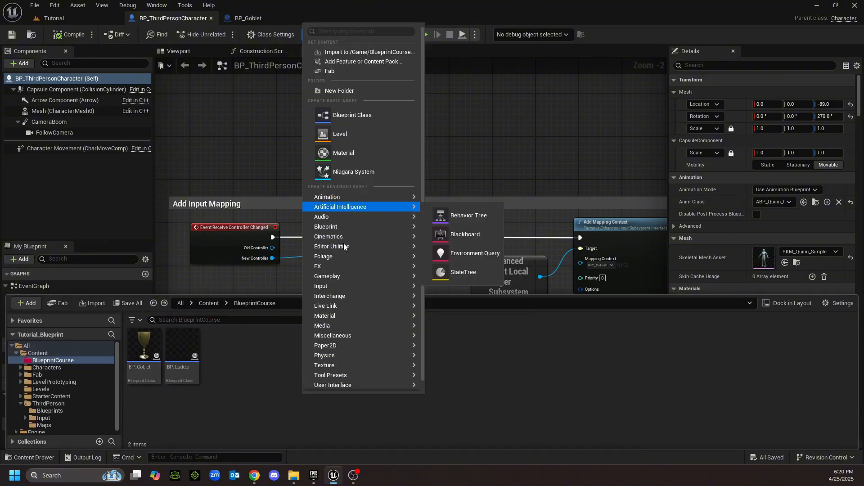
pyautogui.moveTo(354, 226)
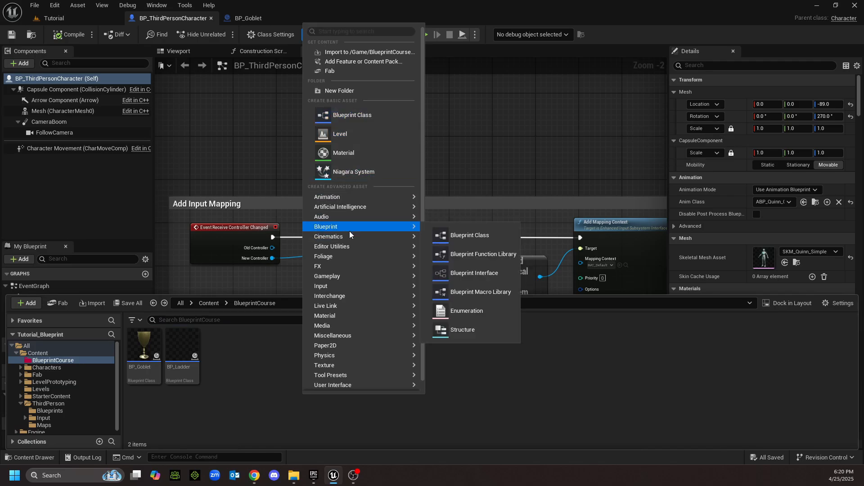
pyautogui.click(468, 234)
pyautogui.click(331, 175)
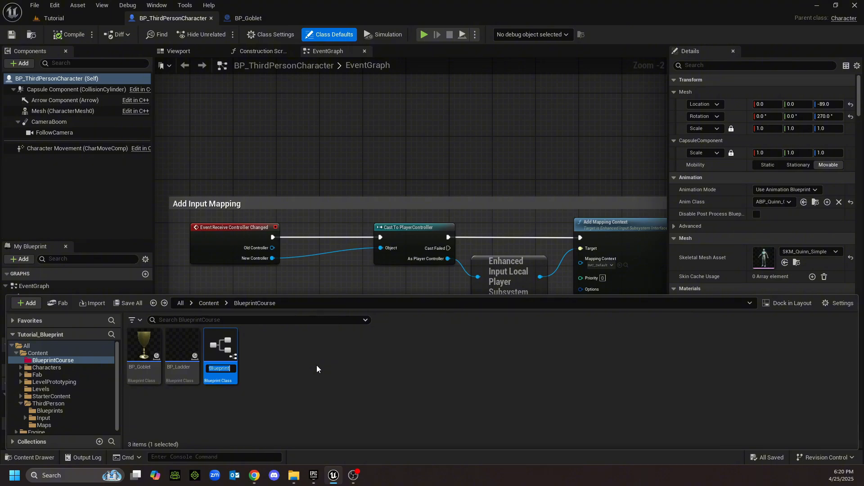
pyautogui.write('BP_Pawn')
pyautogui.press('Return')
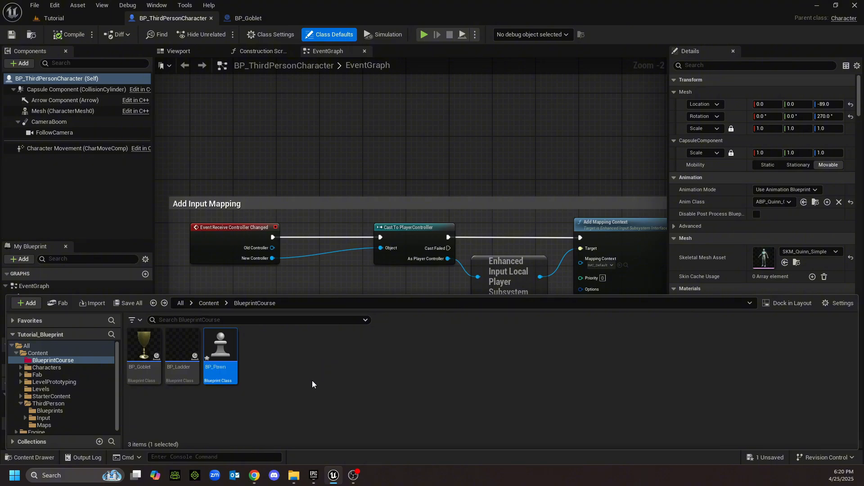
# Create a Blueprint Class with Character as its parent in the BlueprintCourse folder and name it BP_Character.
pyautogui.rightClick(261, 376)
pyautogui.moveTo(370, 206)
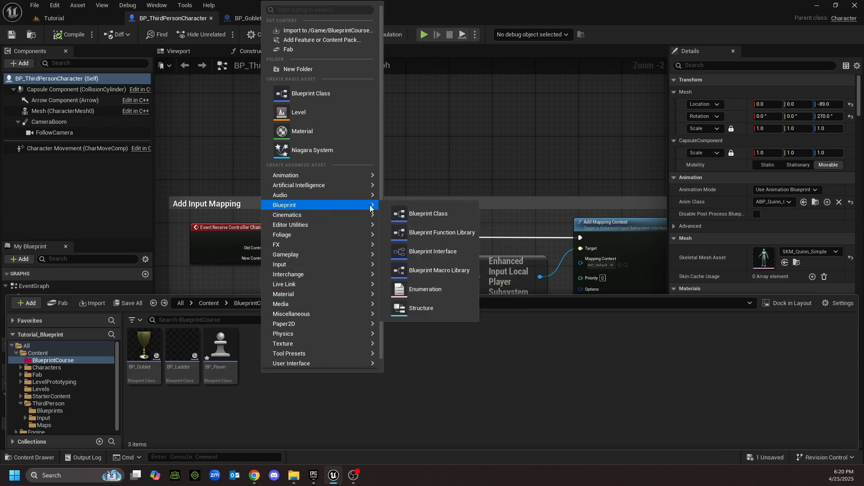
pyautogui.click(442, 210)
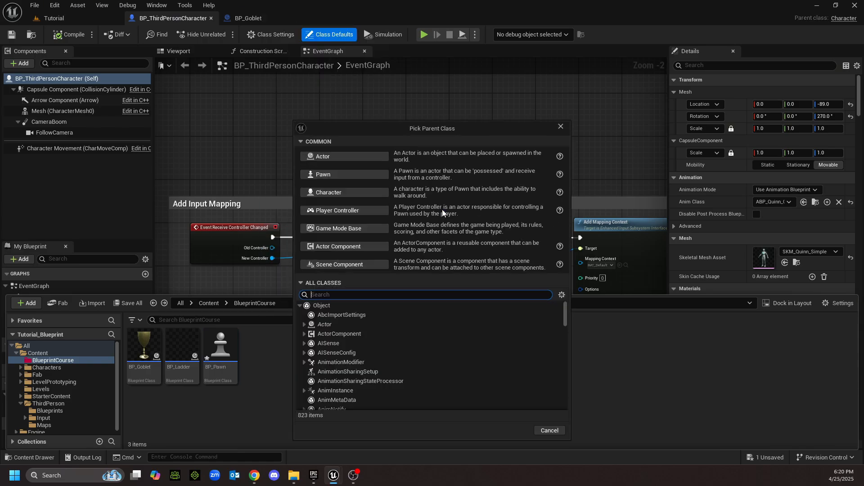
pyautogui.click(340, 194)
pyautogui.write('BP_')
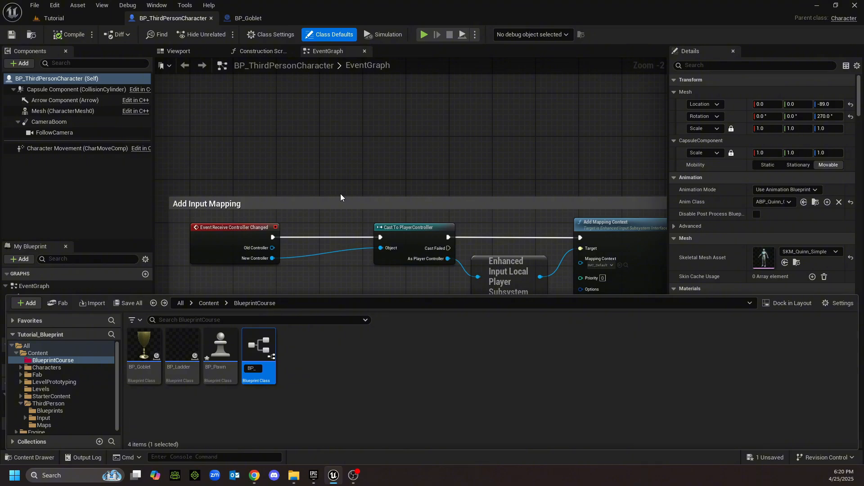
pyautogui.write('Character')
pyautogui.press('Return')
# Open the new BP_Pawn and BP_Character blueprints in their editors.
pyautogui.doubleClick(259, 349)
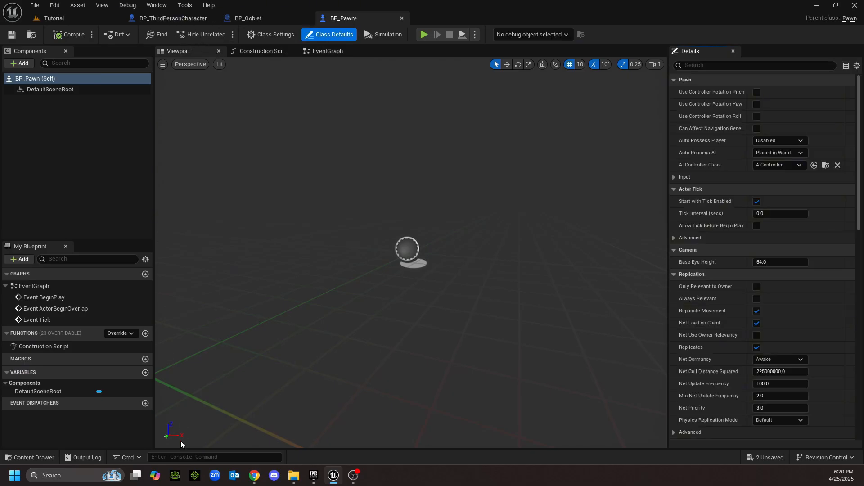
pyautogui.click(32, 457)
pyautogui.doubleClick(144, 346)
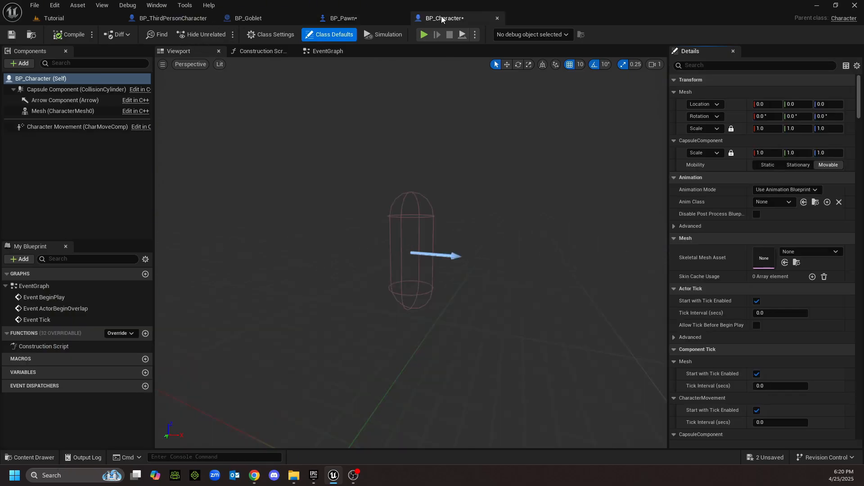
# Compare BP_Character's Capsule and Character Movement components with BP_Pawn using a floating editor window, and dock it back.
pyautogui.moveTo(441, 19); pyautogui.dragTo(434, 56)
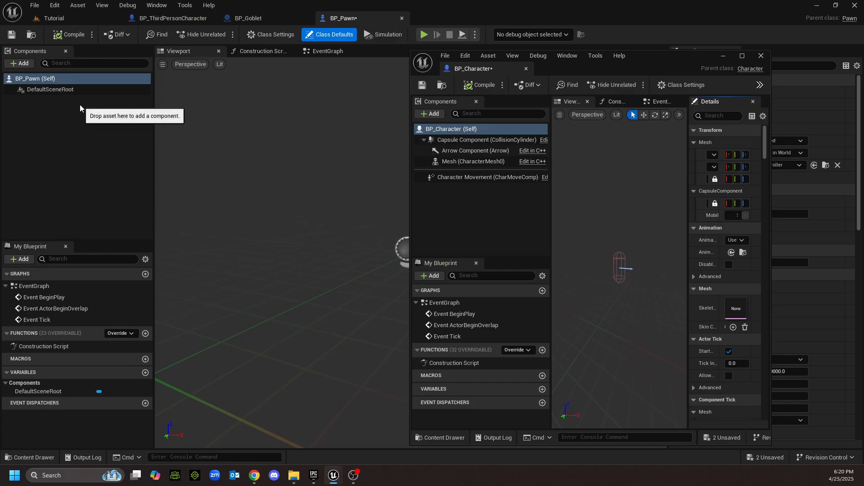
pyautogui.click(458, 141)
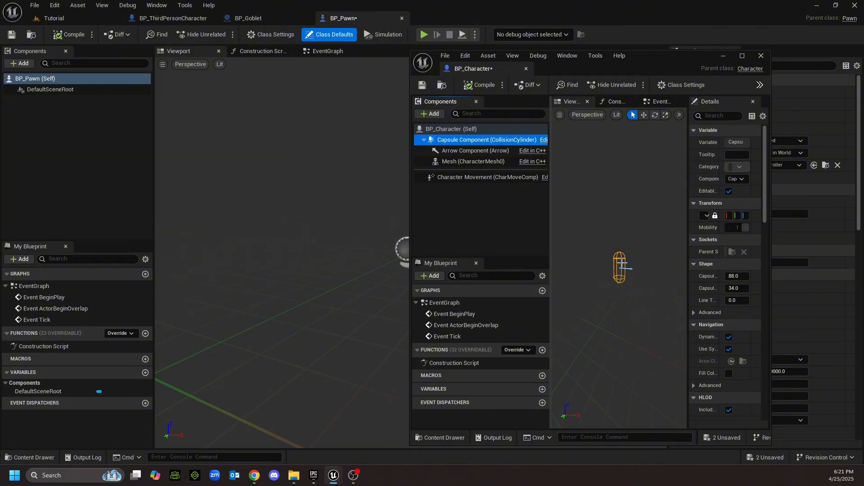
pyautogui.click(455, 178)
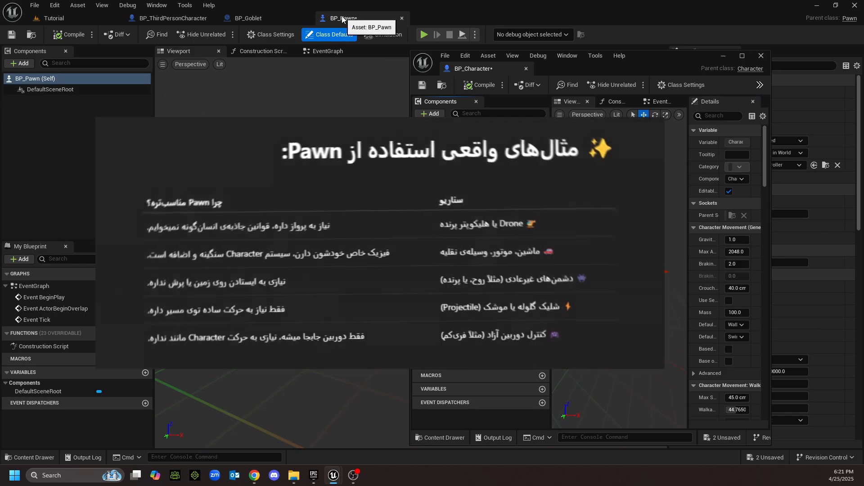
pyautogui.moveTo(493, 73); pyautogui.dragTo(439, 23)
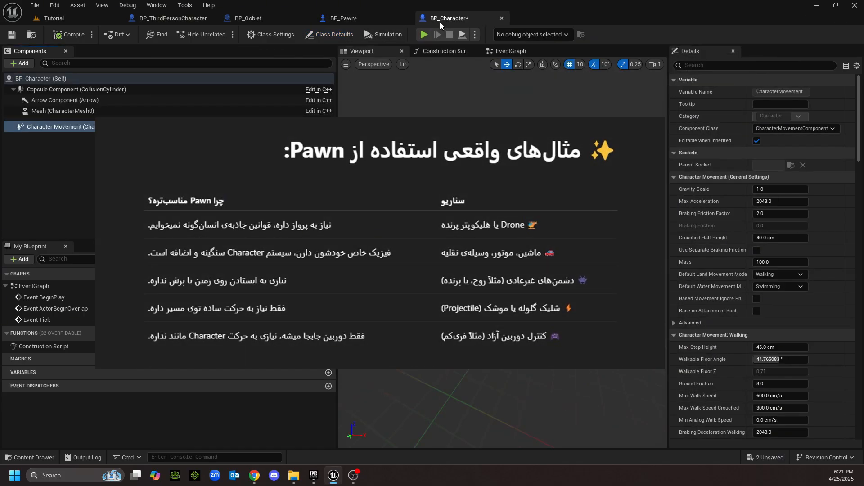
pyautogui.click(364, 18)
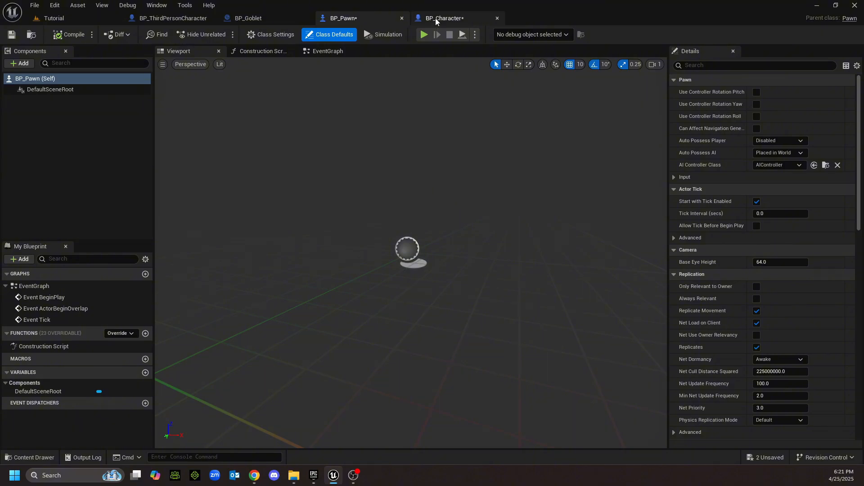
pyautogui.click(438, 18)
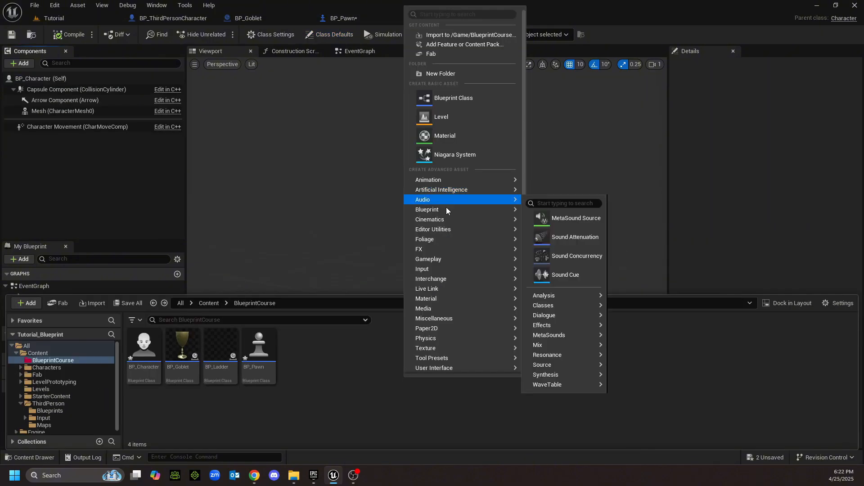
pyautogui.click(441, 98)
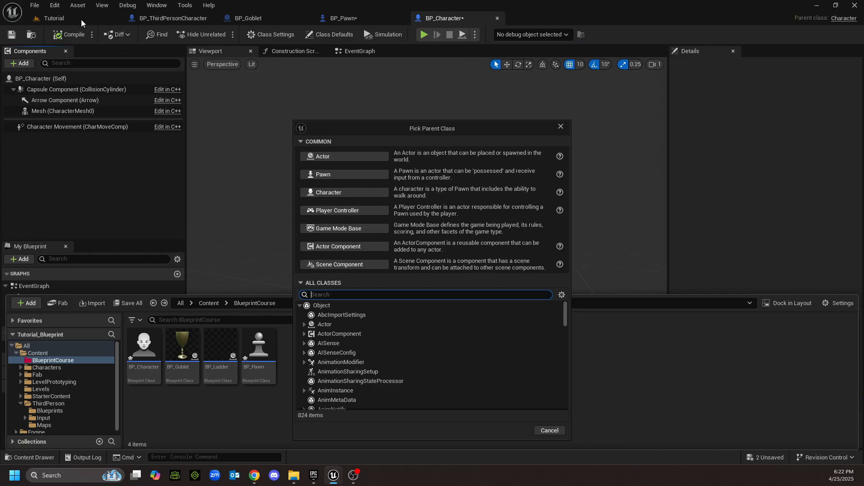
pyautogui.click(54, 20)
pyautogui.click(550, 431)
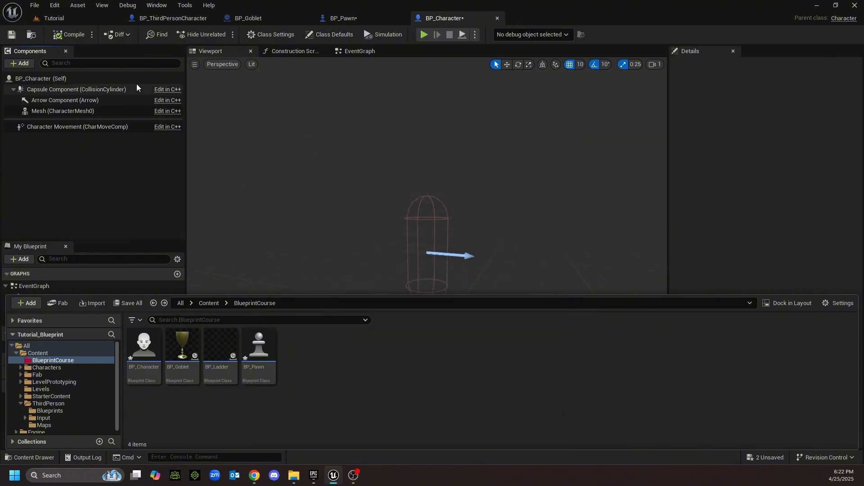
# Return to the Tutorial level, select the floor and inspect World Partition and the list of level actors.
pyautogui.click(75, 19)
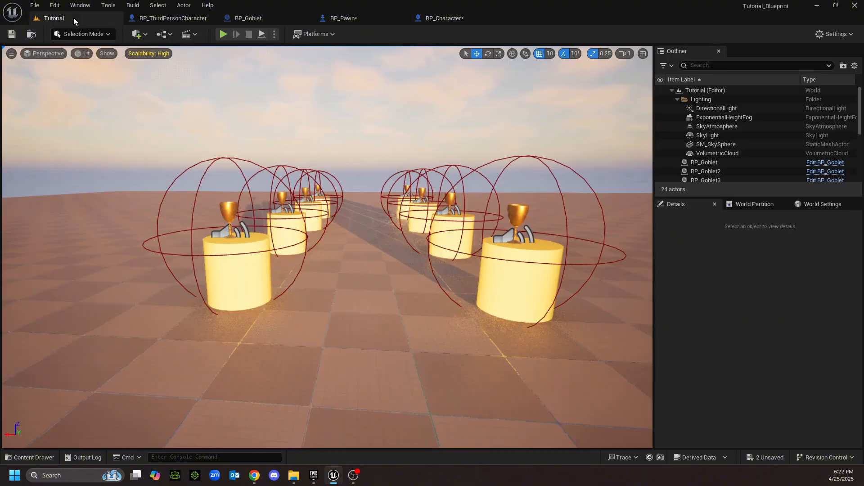
pyautogui.click(749, 206)
pyautogui.click(562, 355)
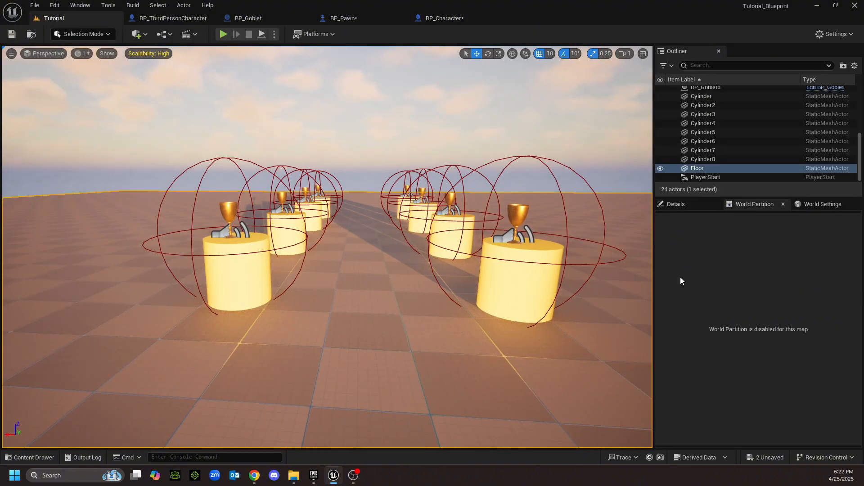
pyautogui.scroll(8, 714, 146)
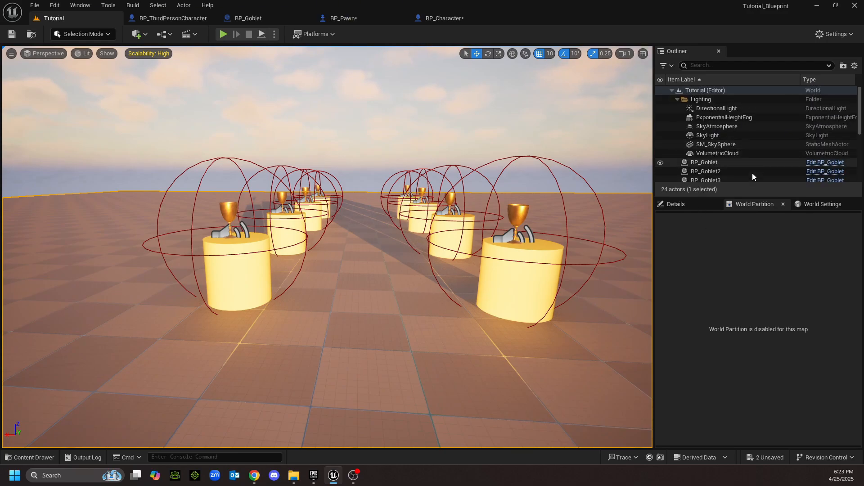
# Show the level's World Settings and place them ahead of World Partition.
pyautogui.click(820, 205)
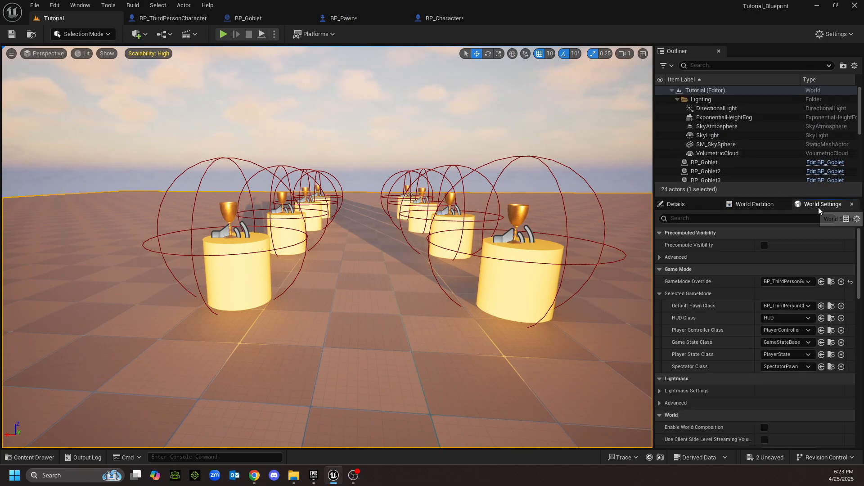
pyautogui.moveTo(817, 206); pyautogui.dragTo(738, 206)
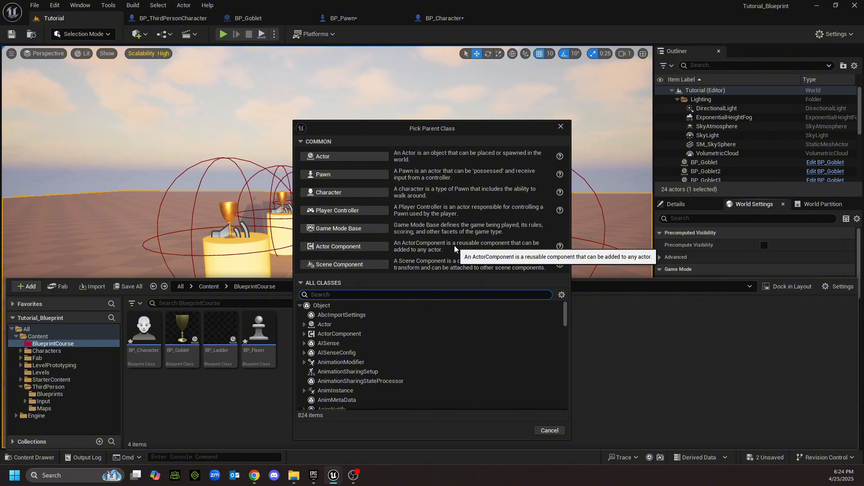
# Dismiss the parent class picker without choosing a class and return to the full level viewport.
pyautogui.click(544, 433)
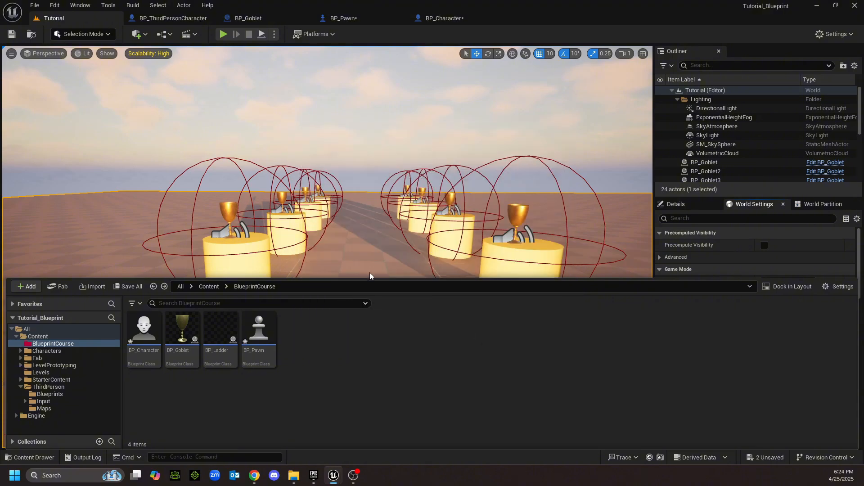
pyautogui.click(368, 270)
pyautogui.rightClick(368, 271)
pyautogui.click(351, 265)
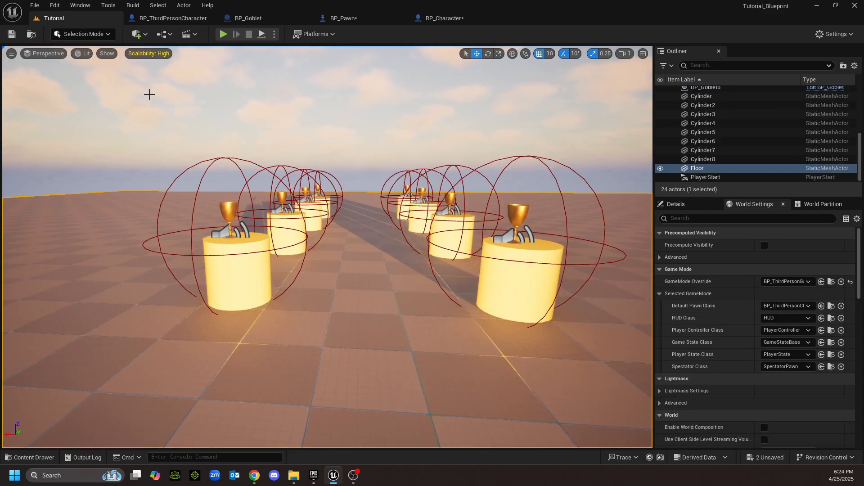
# Add a Cube from the basic shapes to the Tutorial level.
pyautogui.click(144, 36)
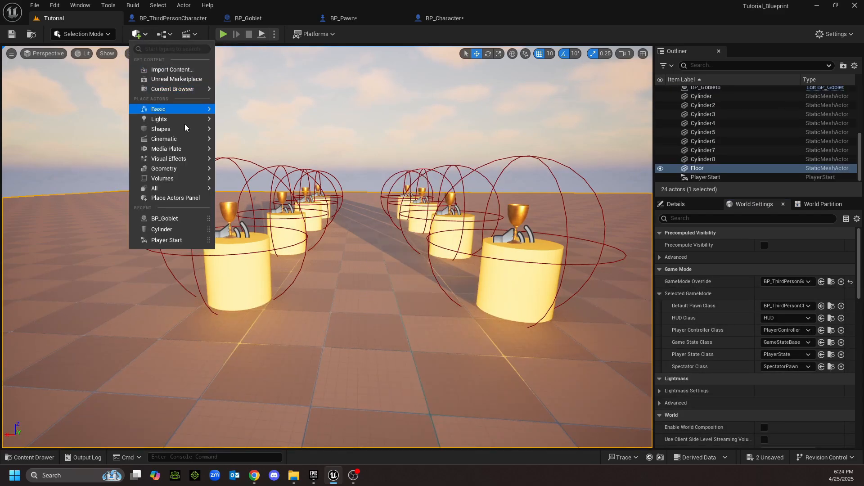
pyautogui.moveTo(183, 110)
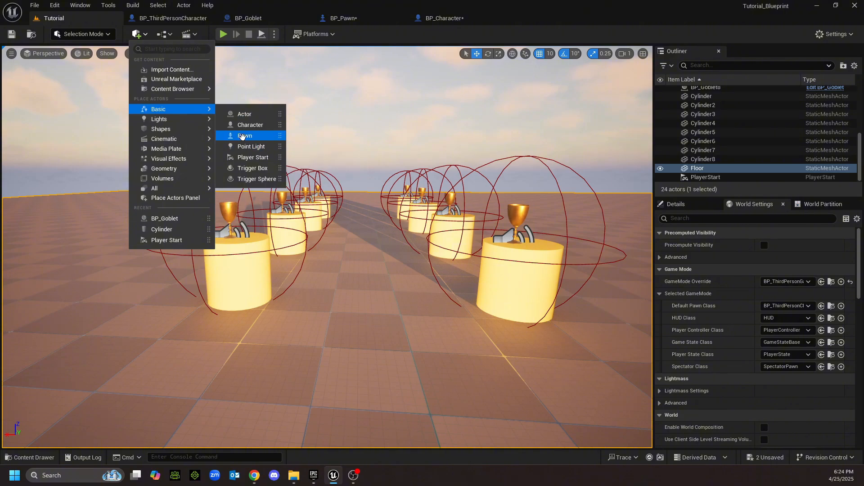
pyautogui.moveTo(192, 133)
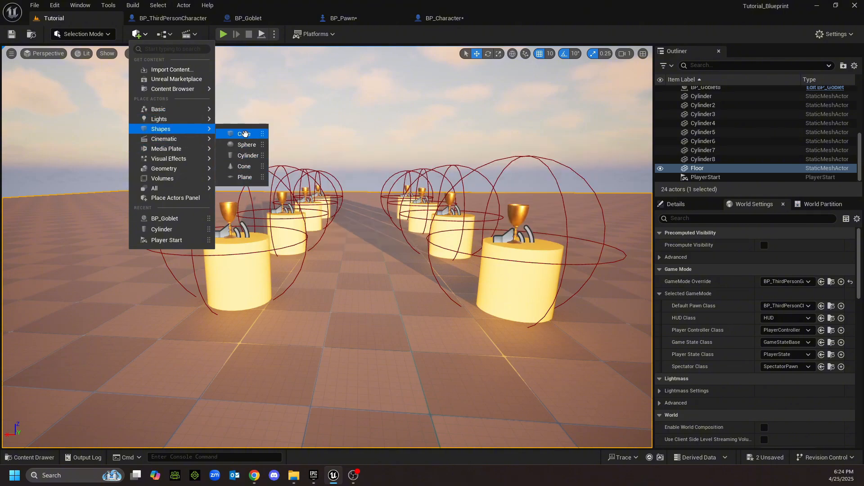
pyautogui.click(243, 134)
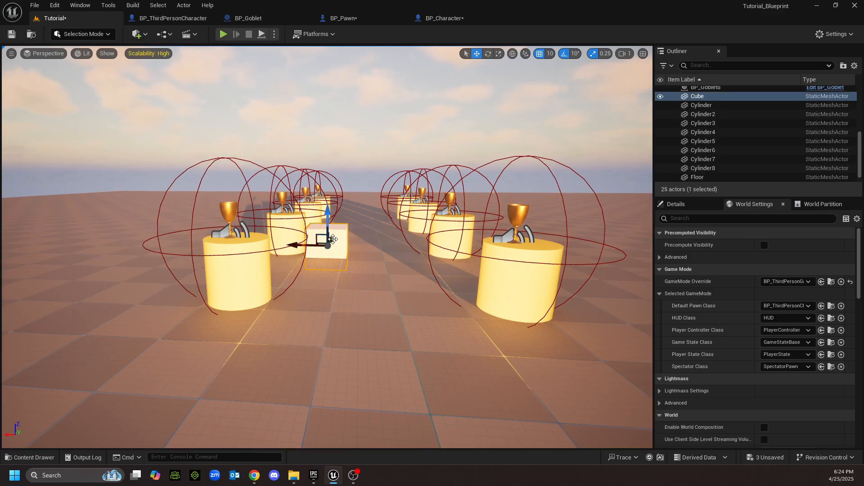
# Shape the new cube into a wide, flat slab and move it near the player start in front of the goblet pedestals.
pyautogui.moveTo(330, 240); pyautogui.dragTo(289, 328)
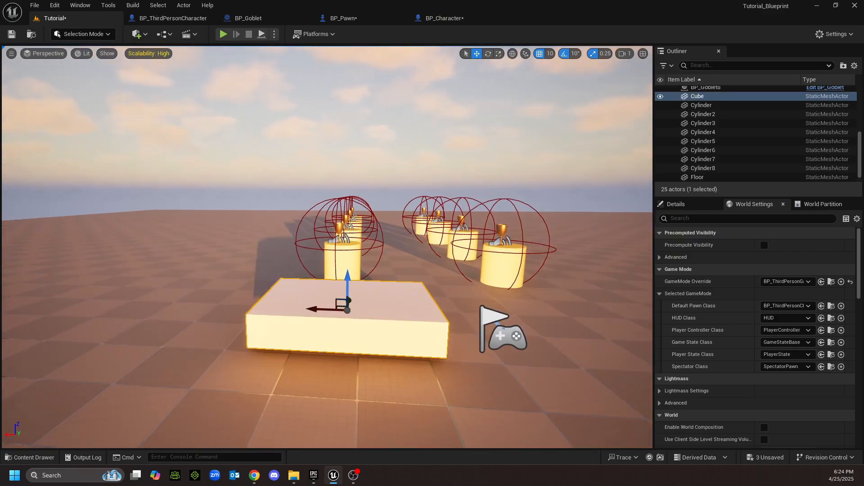
pyautogui.press('w')
pyautogui.moveTo(314, 334); pyautogui.dragTo(313, 334, button='right')
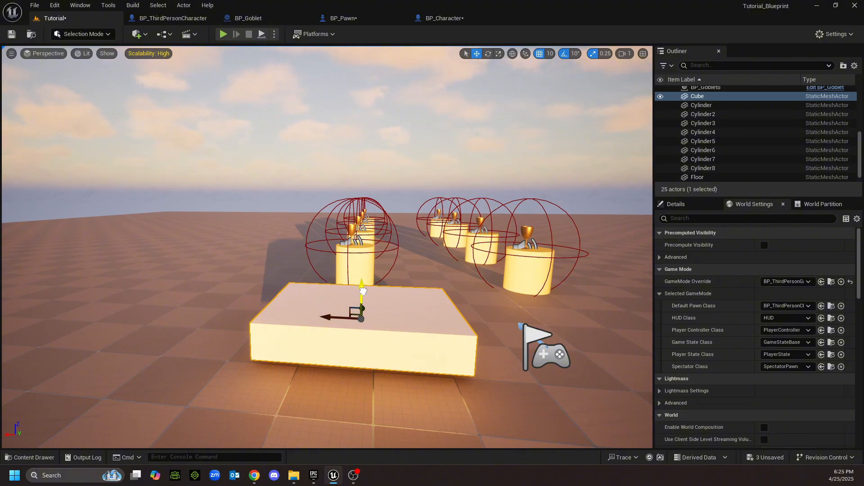
pyautogui.moveTo(362, 291); pyautogui.dragTo(327, 306)
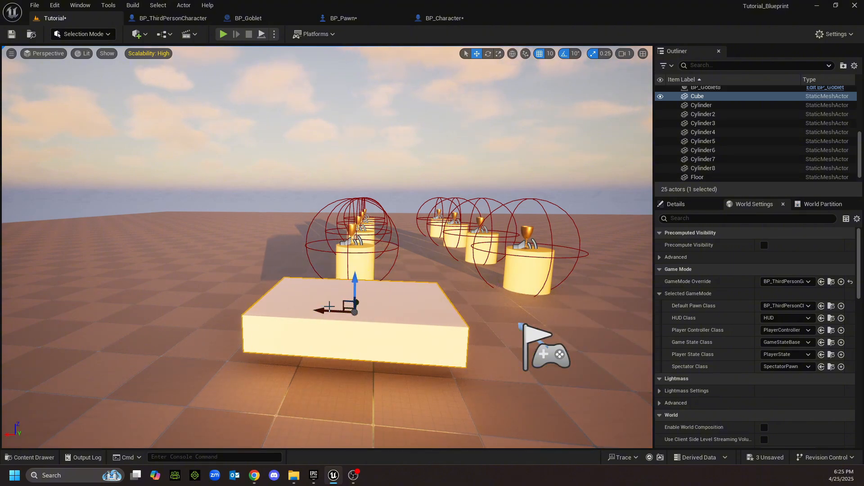
# Rotate the slab 90 degrees so it stands upright on its end like a pillar.
pyautogui.press('e')
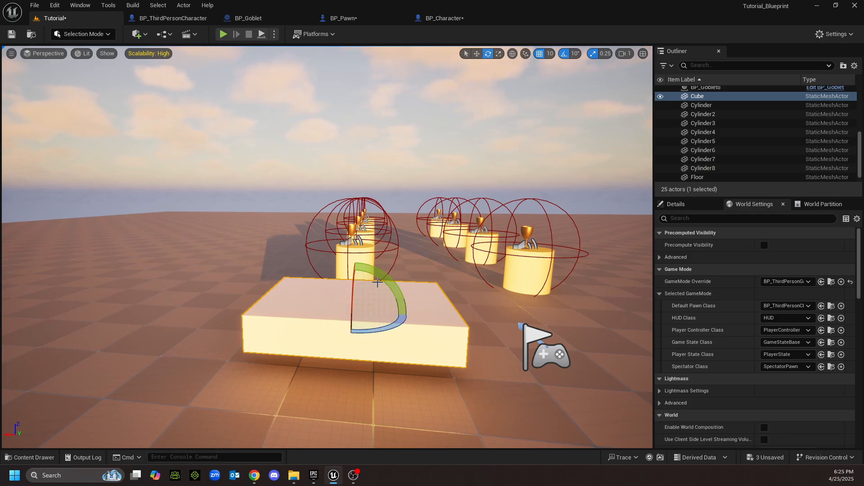
pyautogui.moveTo(358, 309); pyautogui.dragTo(355, 260)
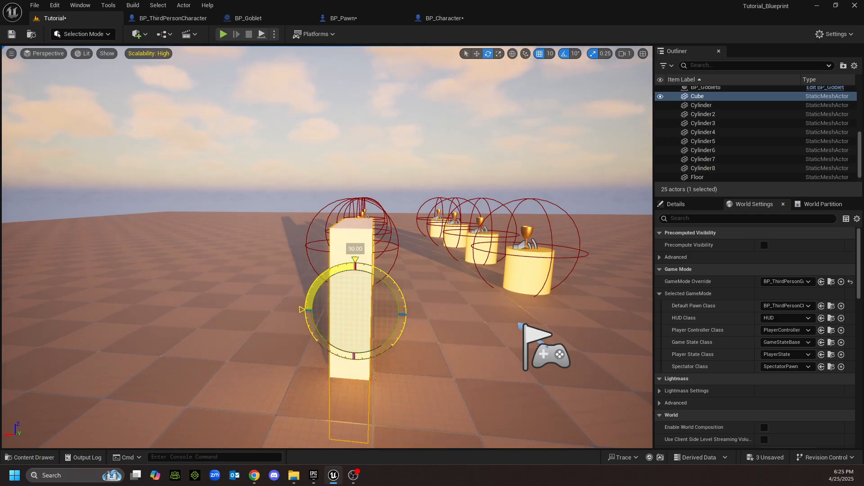
pyautogui.moveTo(391, 325); pyautogui.dragTo(364, 330)
pyautogui.press('d')
pyautogui.moveTo(364, 331); pyautogui.dragTo(243, 330, button='right')
pyautogui.press('a')
pyautogui.moveTo(432, 335); pyautogui.dragTo(540, 335, button='right')
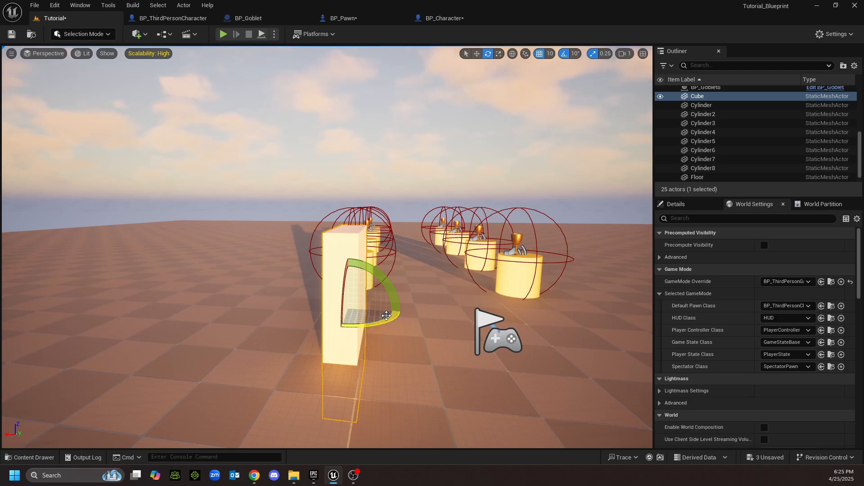
# Review the Actor Component parent option for a new Blueprint Class without creating one, and check BP_ThirdPersonCharacter before returning to the Tutorial level.
pyautogui.click(29, 457)
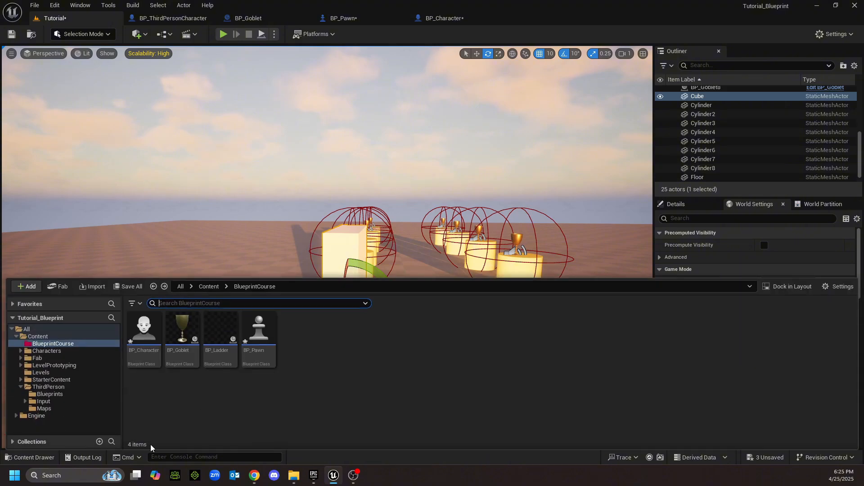
pyautogui.rightClick(317, 399)
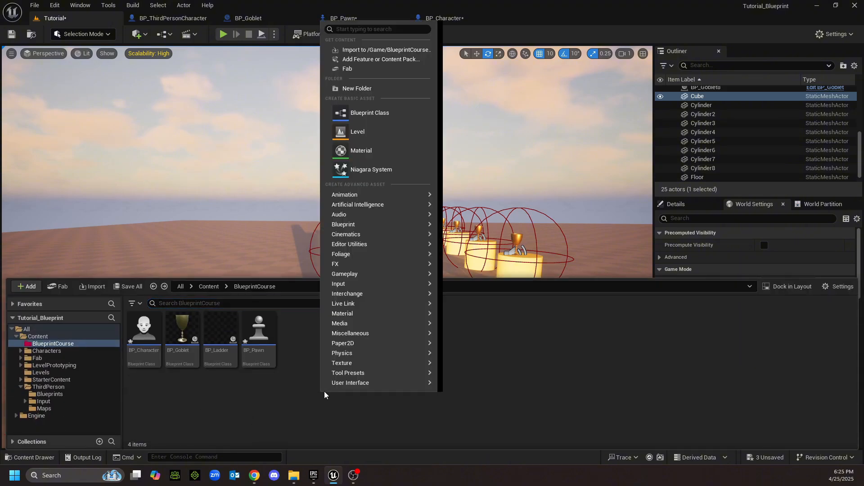
pyautogui.click(358, 112)
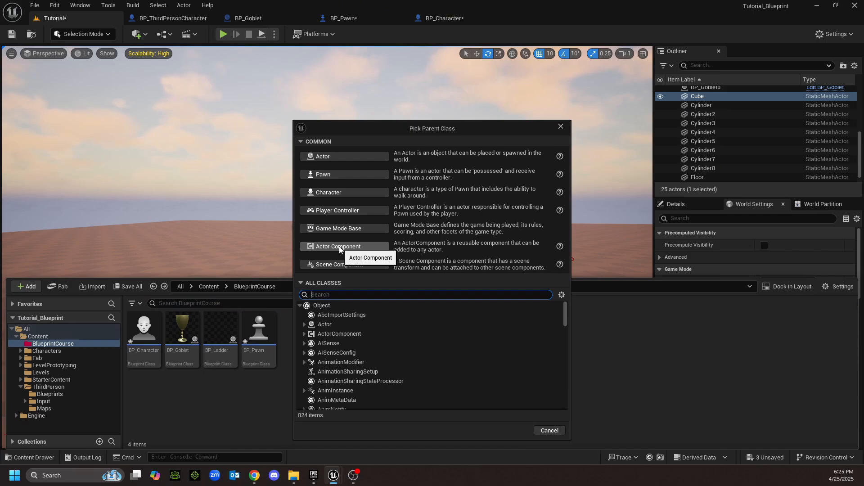
pyautogui.click(548, 430)
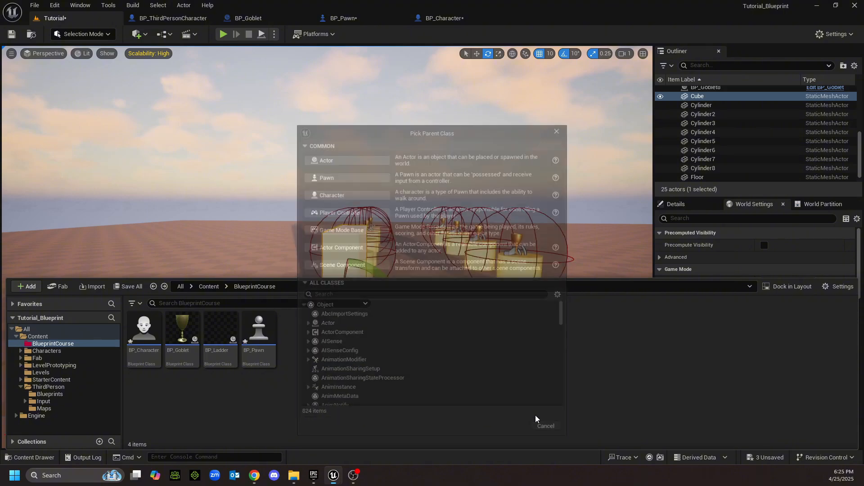
pyautogui.click(173, 18)
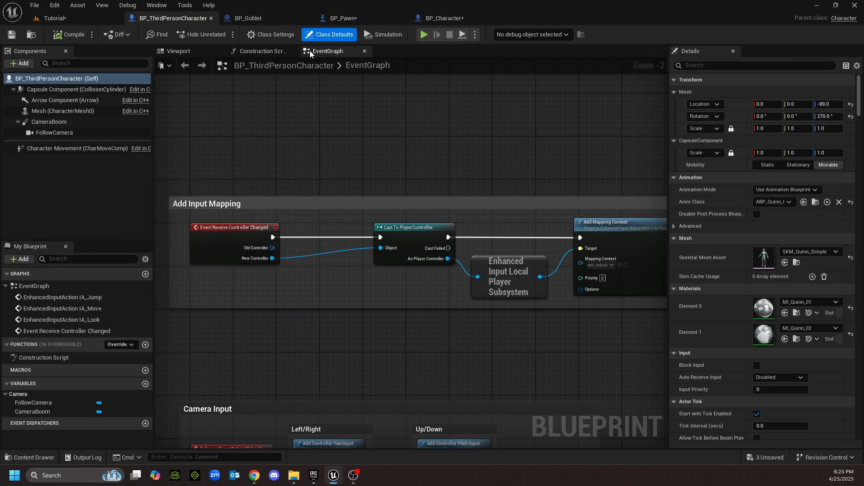
pyautogui.click(51, 20)
# Examine the full list of parent classes available for a new Blueprint Class in BlueprintCourse, and leave without creating one.
pyautogui.rightClick(375, 392)
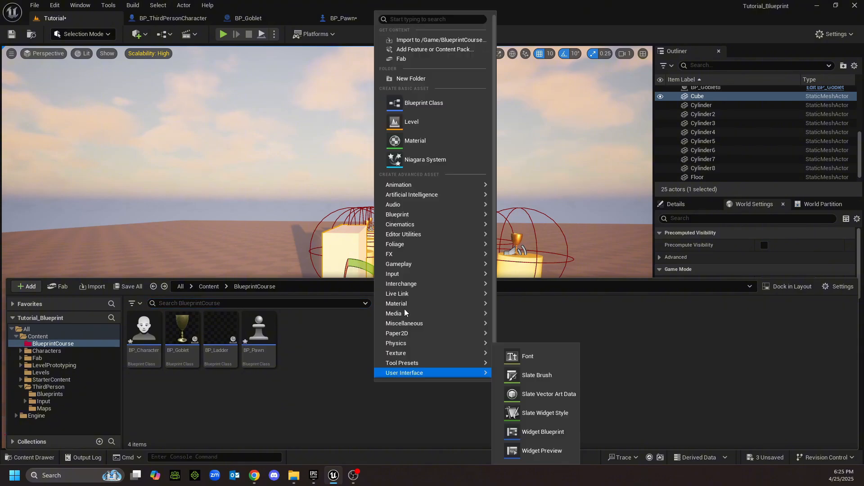
pyautogui.click(409, 101)
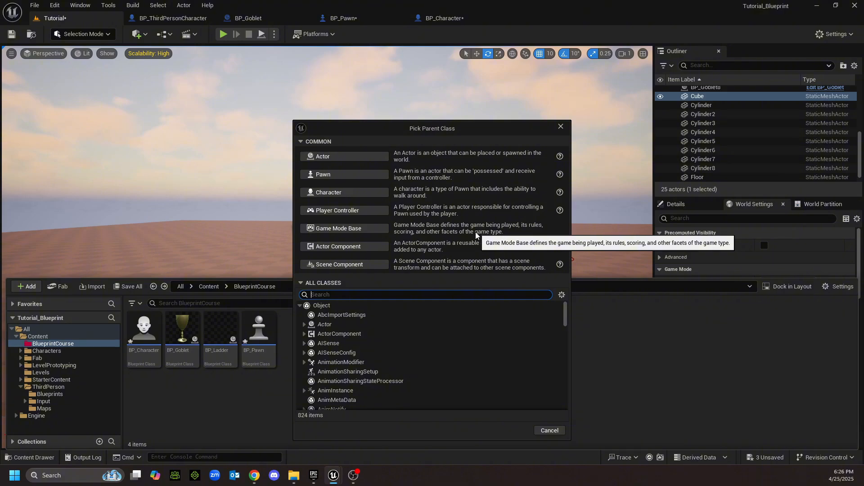
pyautogui.click(301, 284)
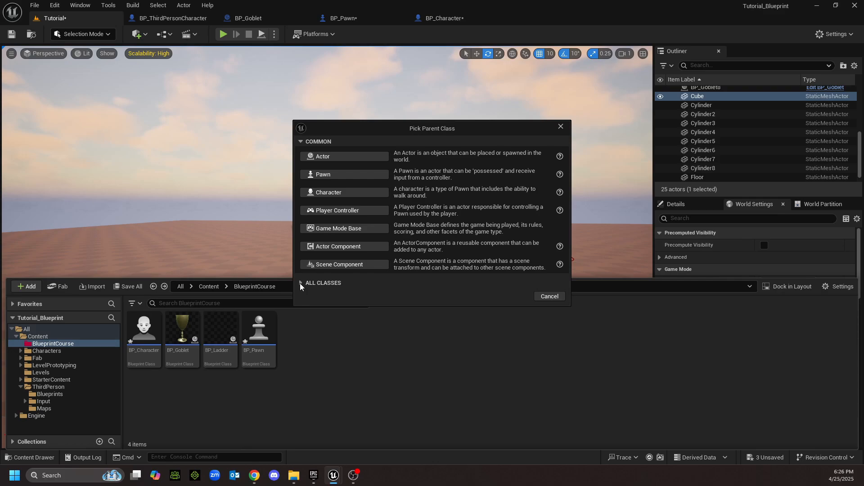
pyautogui.click(300, 283)
pyautogui.scroll(-5, 369, 322)
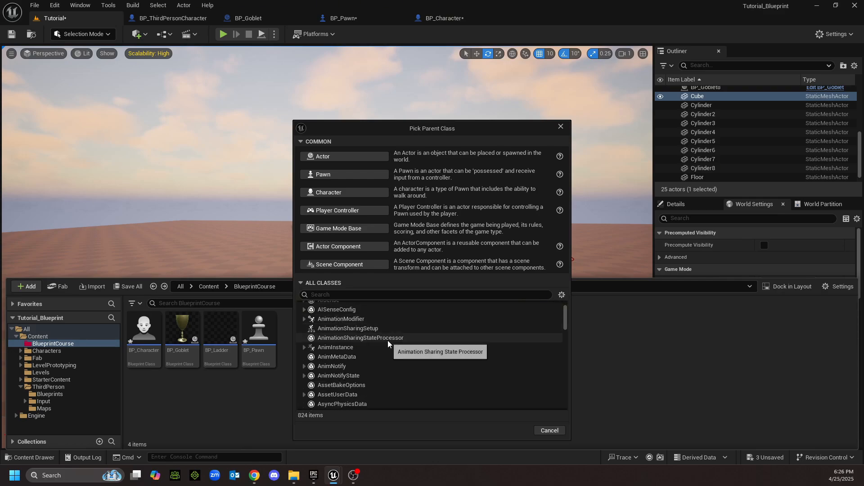
pyautogui.scroll(3, 393, 354)
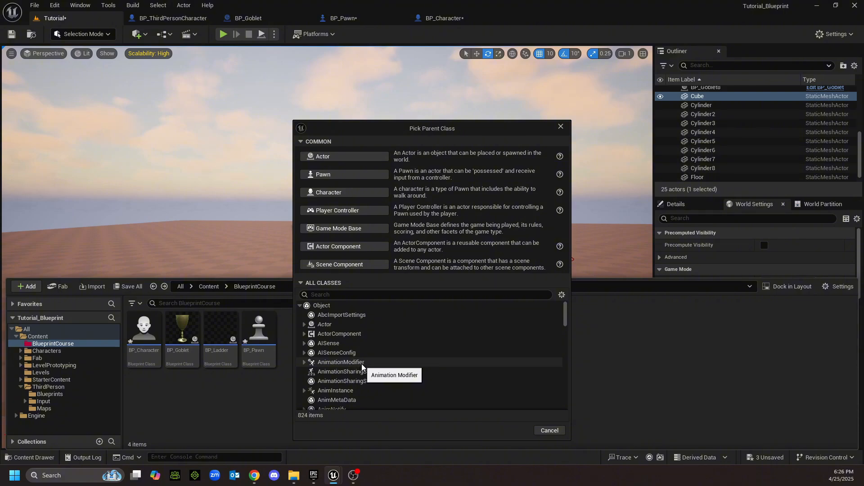
pyautogui.scroll(-1, 404, 365)
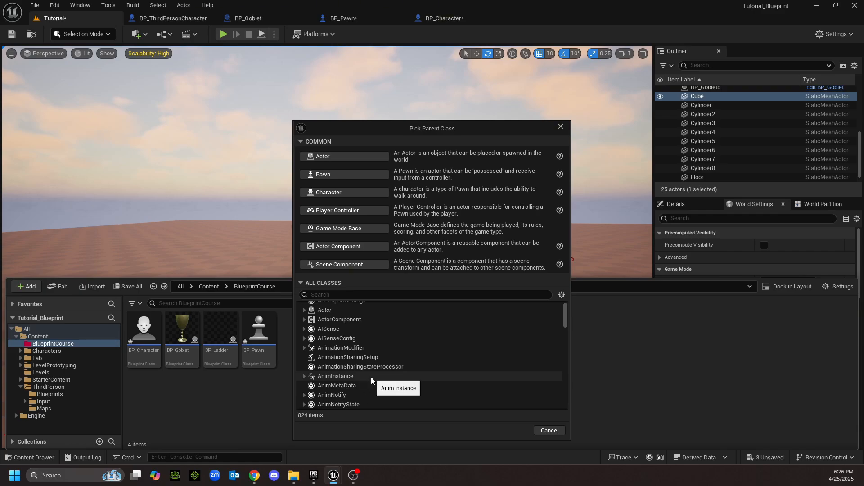
pyautogui.scroll(-1, 378, 369)
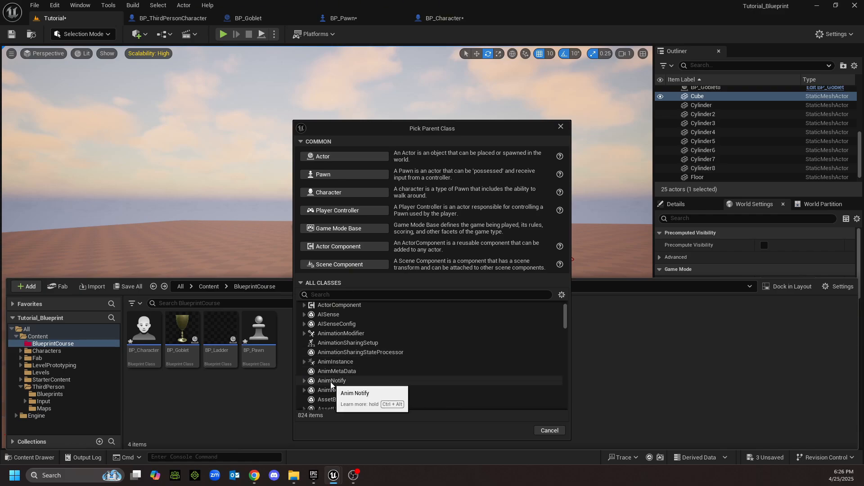
pyautogui.scroll(-10, 414, 353)
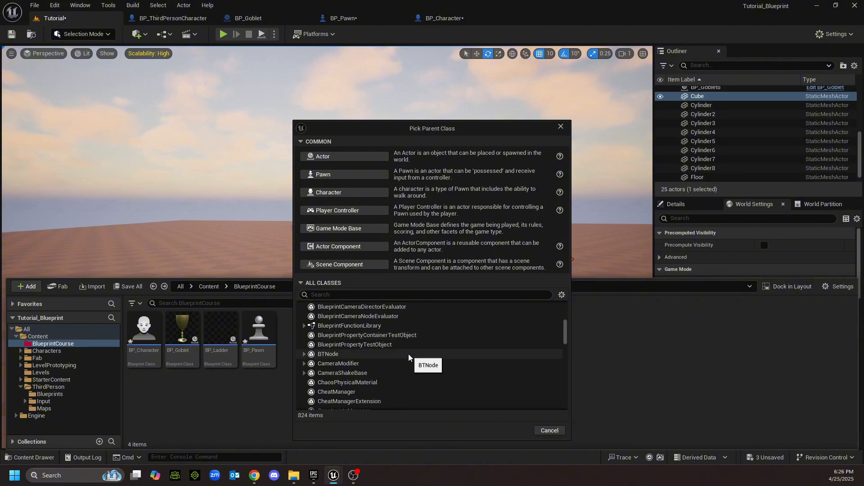
pyautogui.scroll(-5, 408, 355)
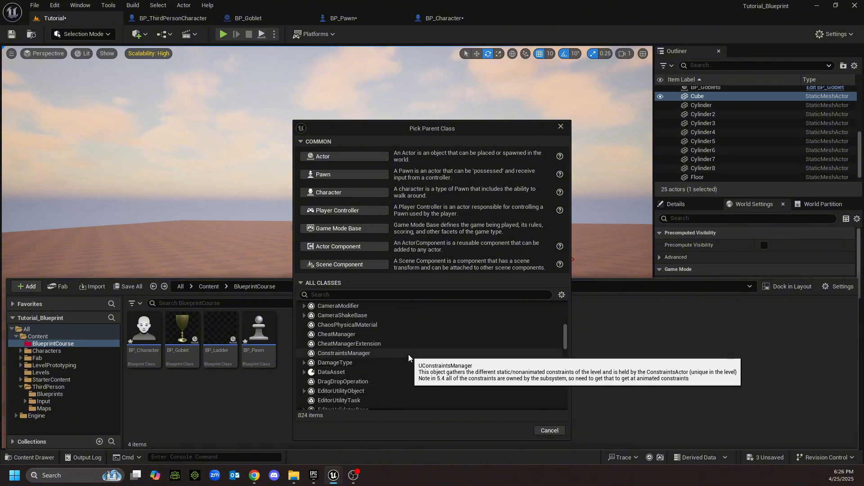
pyautogui.scroll(-1, 409, 355)
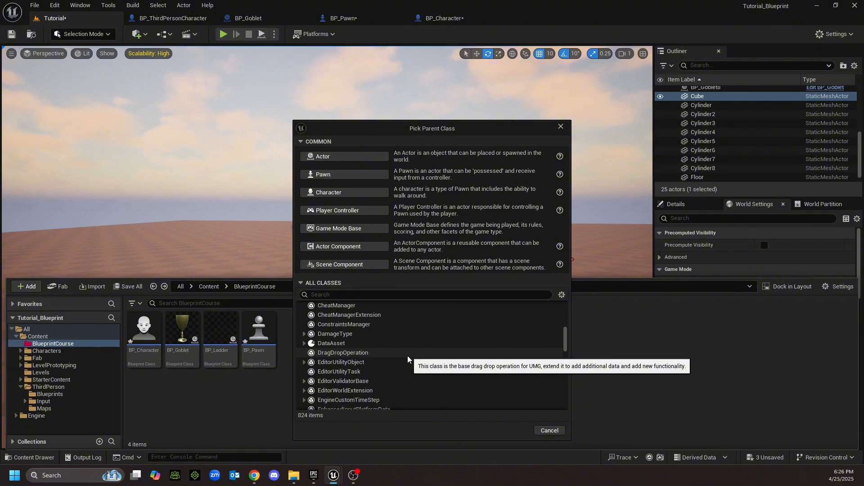
pyautogui.scroll(-3, 407, 355)
pyautogui.scroll(-4, 407, 354)
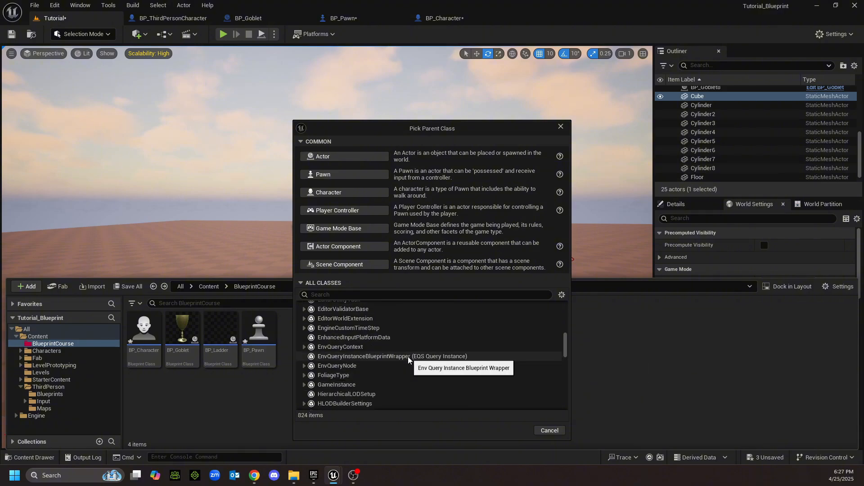
pyautogui.scroll(-7, 408, 357)
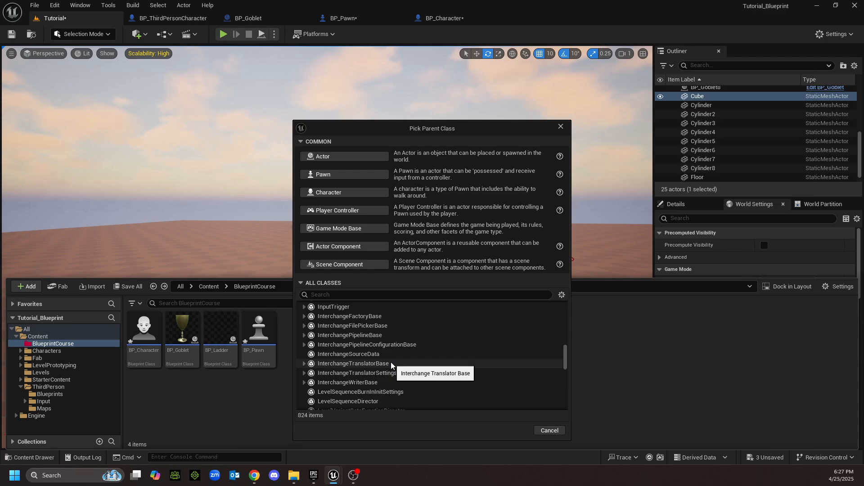
pyautogui.click(549, 431)
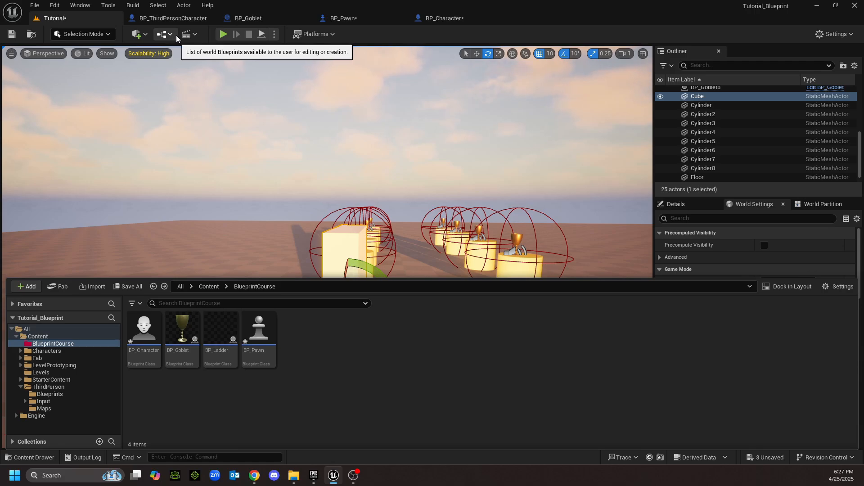
# Open the Level Blueprint of the Tutorial level.
pyautogui.click(66, 18)
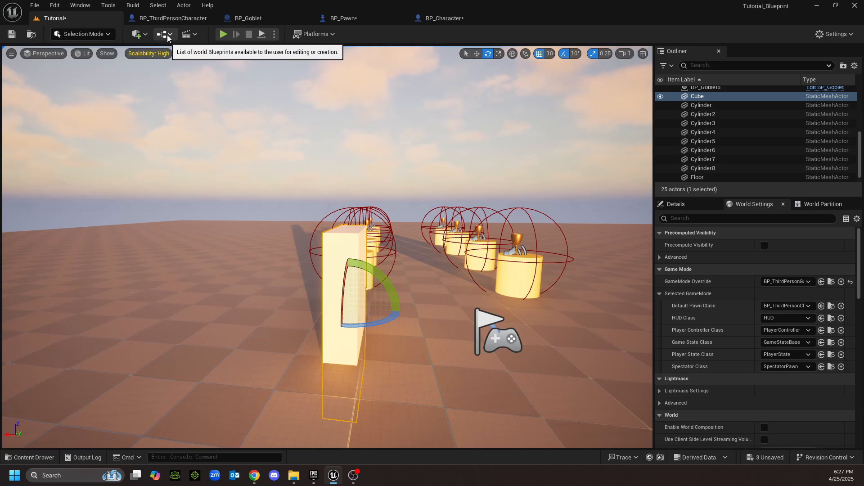
pyautogui.click(167, 36)
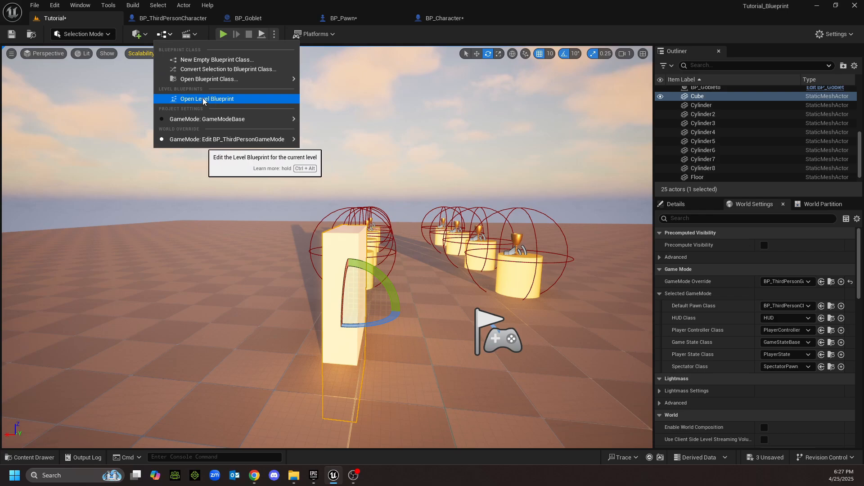
pyautogui.click(233, 100)
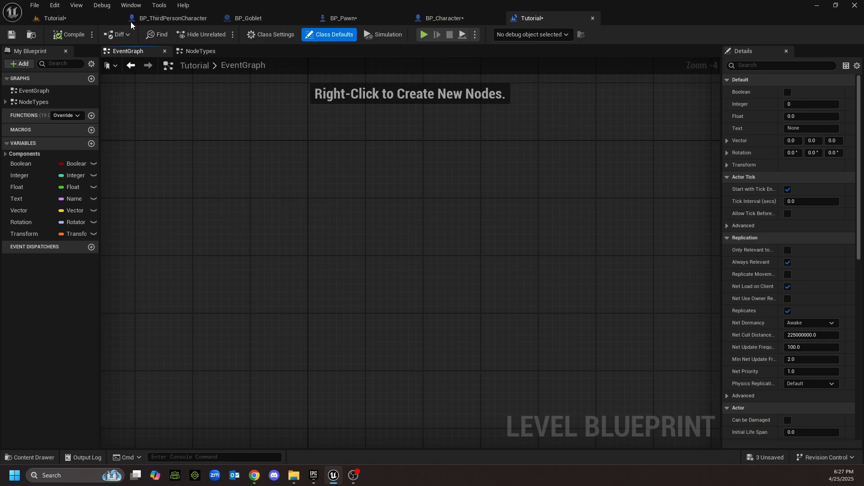
# Compare the Level Blueprint with the Tutorial level, and survey the upright slab and the rows of goblets from several viewpoints.
pyautogui.click(54, 18)
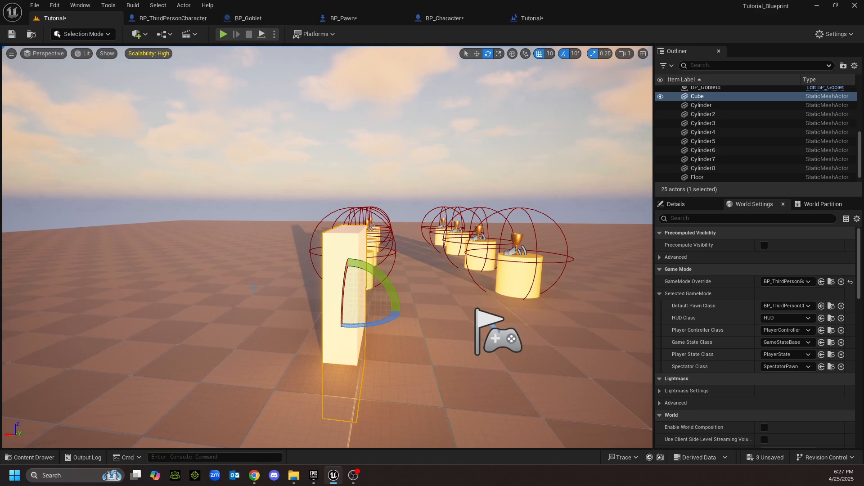
pyautogui.click(537, 23)
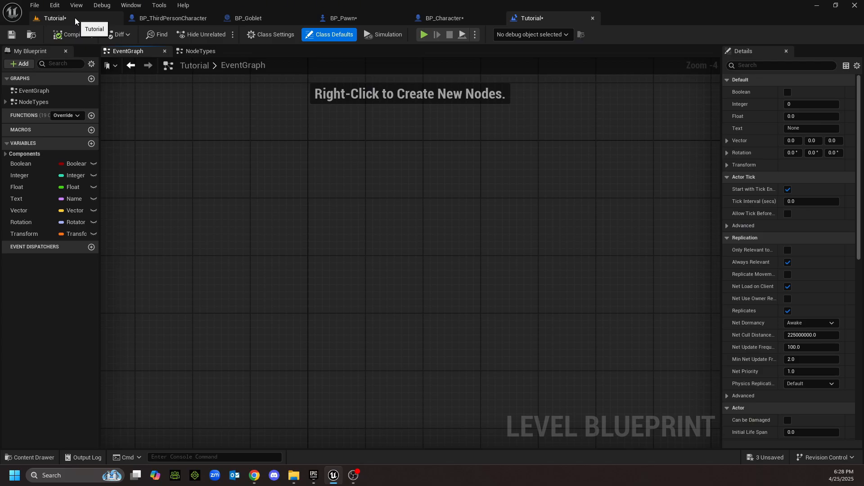
pyautogui.click(63, 19)
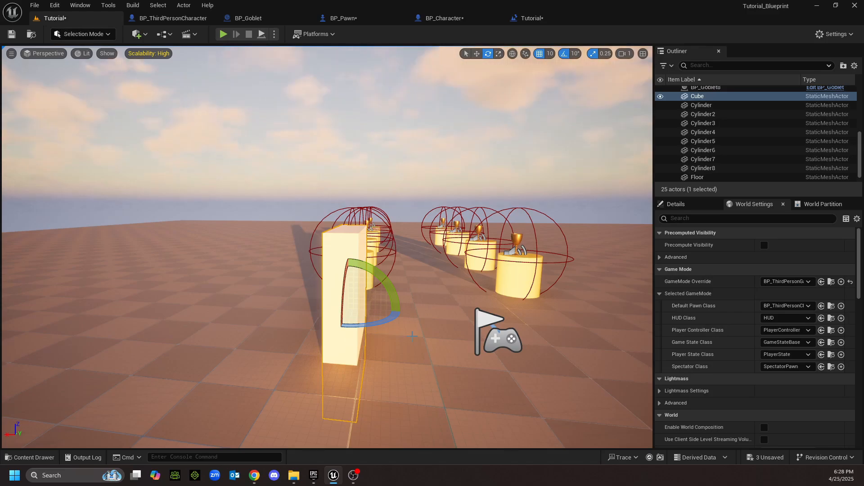
pyautogui.press('d')
pyautogui.moveTo(413, 337); pyautogui.dragTo(297, 342, button='right')
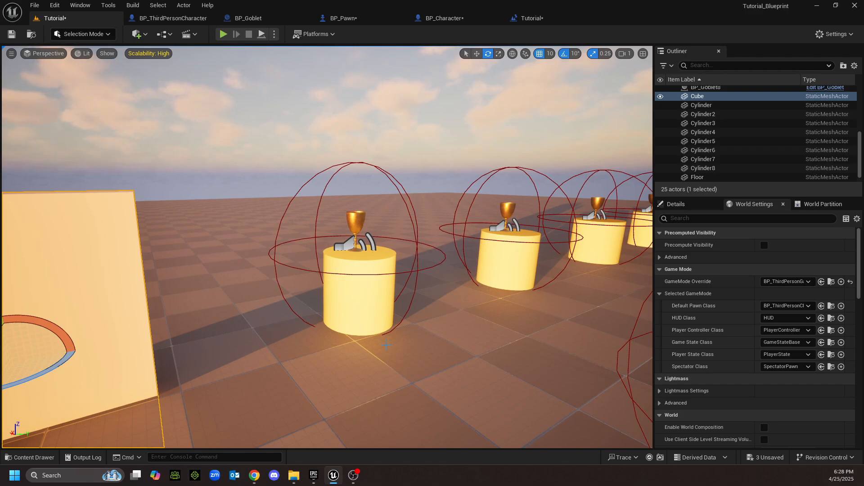
pyautogui.moveTo(397, 352); pyautogui.dragTo(218, 367, button='right')
pyautogui.press('s')
pyautogui.press('a')
pyautogui.press('s')
pyautogui.press('d')
pyautogui.press('d')
pyautogui.press('d')
pyautogui.press('a')
pyautogui.press('a')
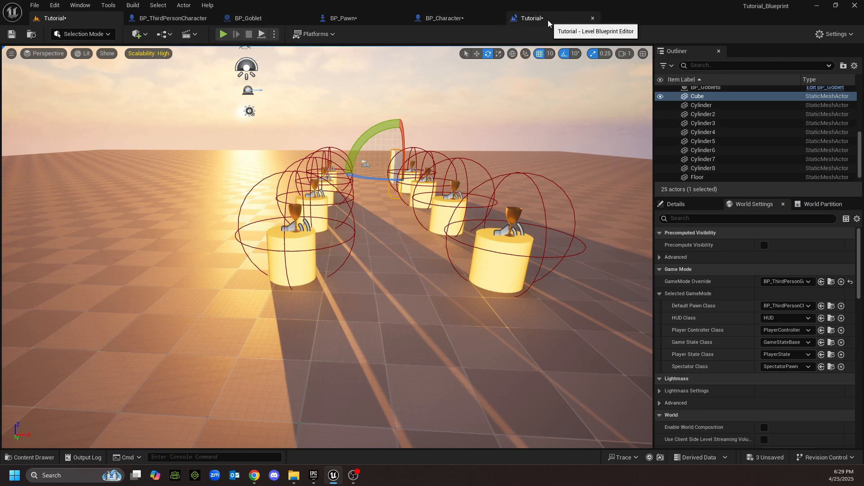
# Review the skeletons available for a new Animation Blueprint in the BlueprintCourse folder, and leave without creating one.
pyautogui.click(34, 458)
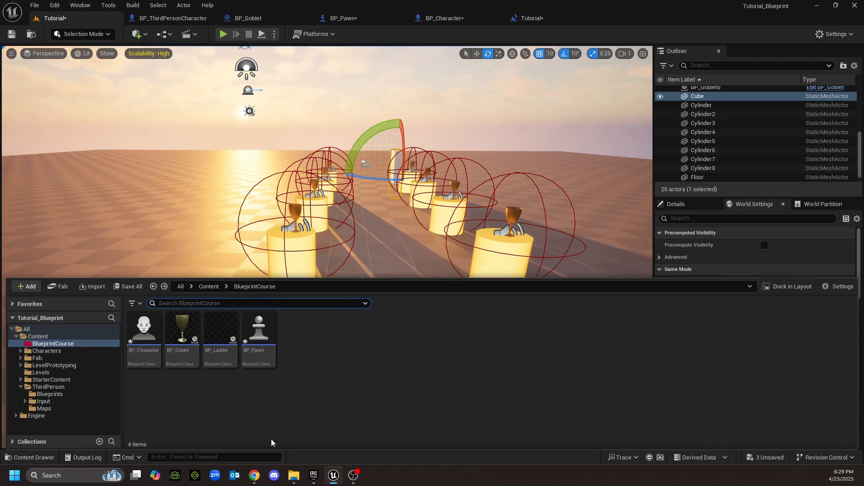
pyautogui.rightClick(360, 401)
pyautogui.moveTo(402, 267)
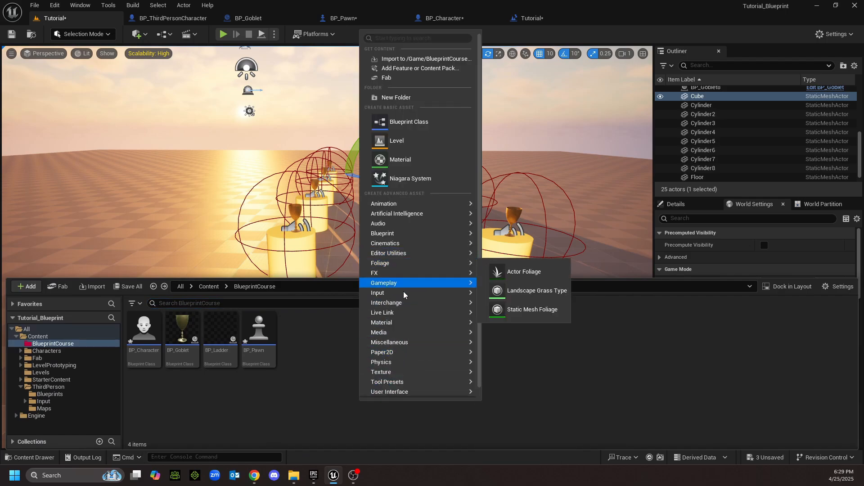
pyautogui.moveTo(402, 216)
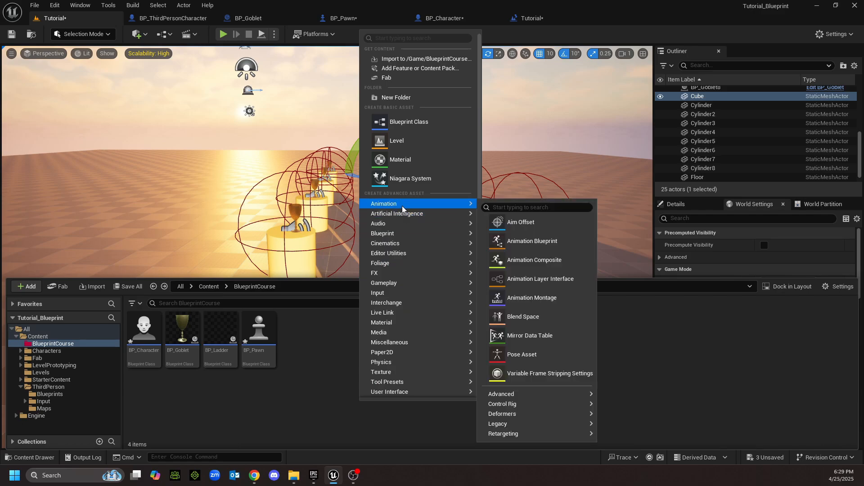
pyautogui.click(540, 246)
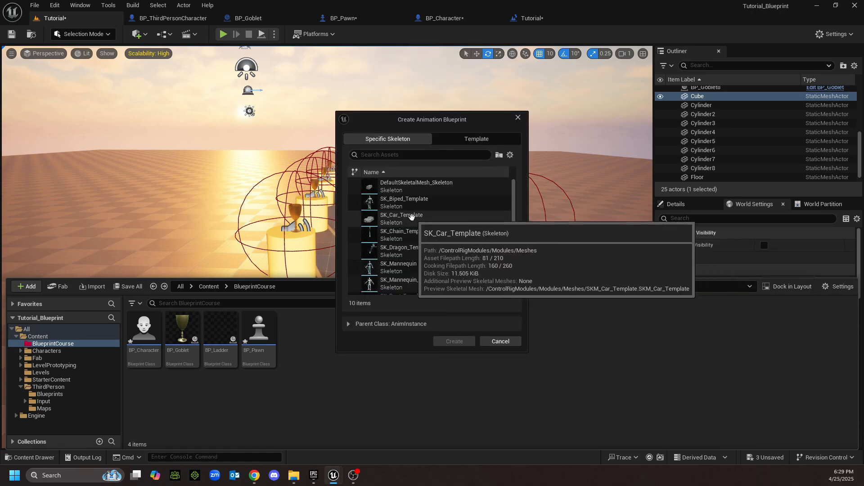
pyautogui.scroll(-2, 426, 221)
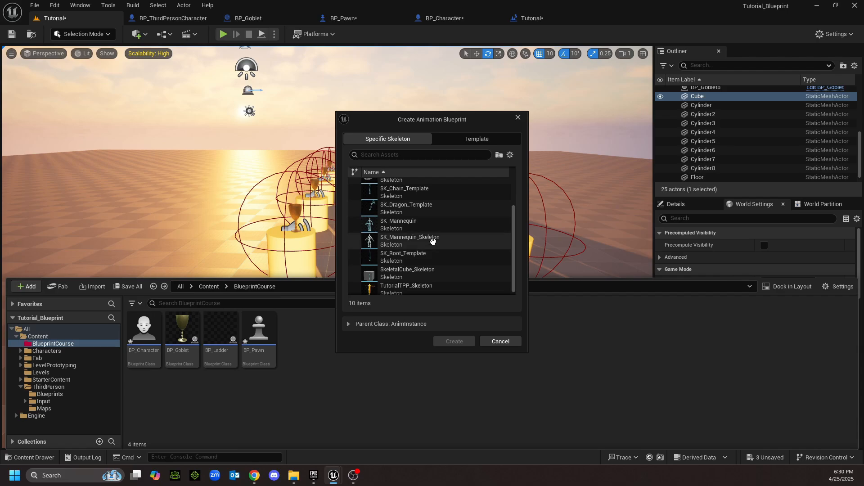
pyautogui.scroll(2, 432, 240)
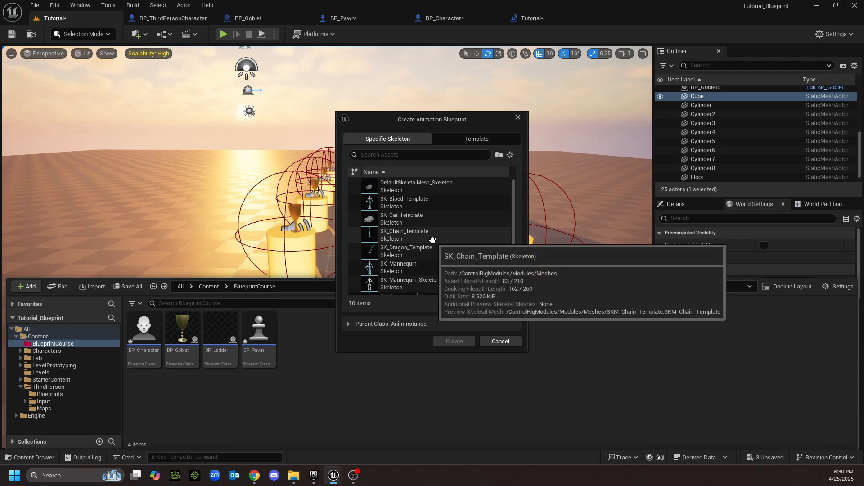
pyautogui.scroll(-2, 432, 240)
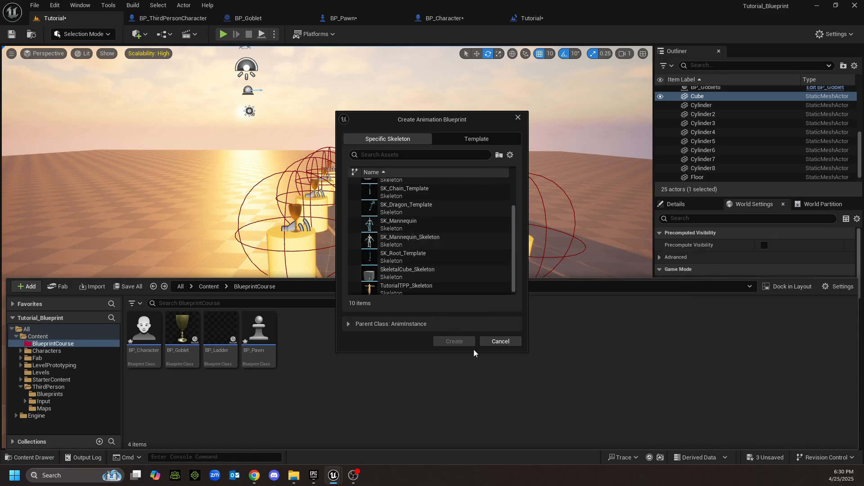
pyautogui.click(498, 341)
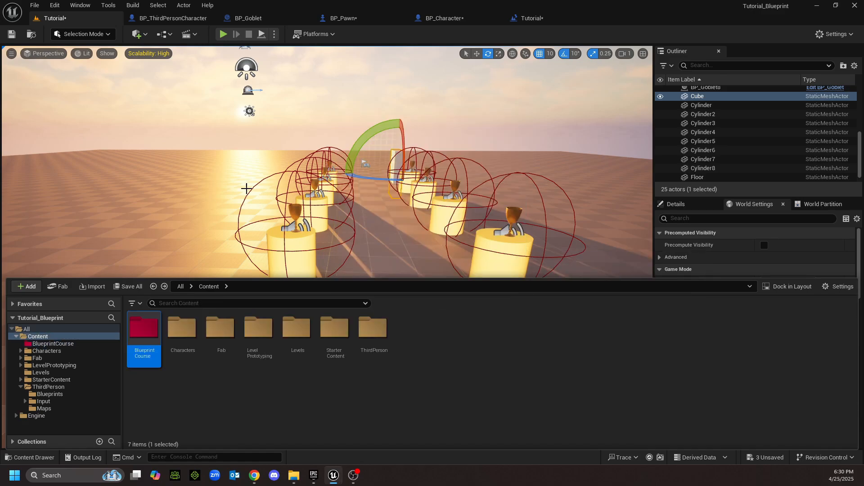
# Locate the Anim Class assigned to the Mesh component of BP_ThirdPersonCharacter and open the ABP_Quinn Animation Blueprint.
pyautogui.click(164, 19)
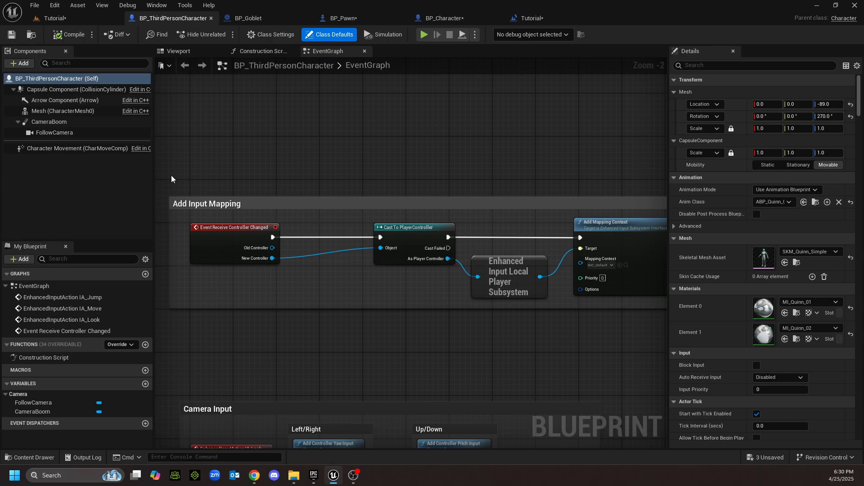
pyautogui.click(48, 111)
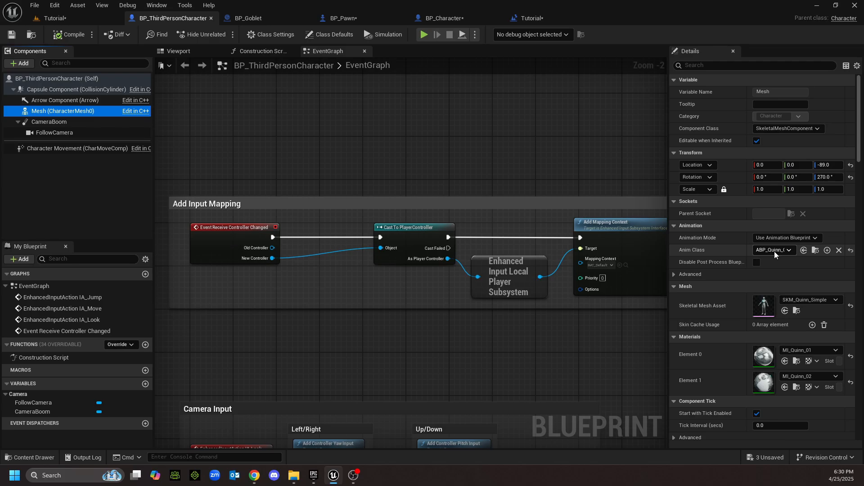
pyautogui.click(816, 251)
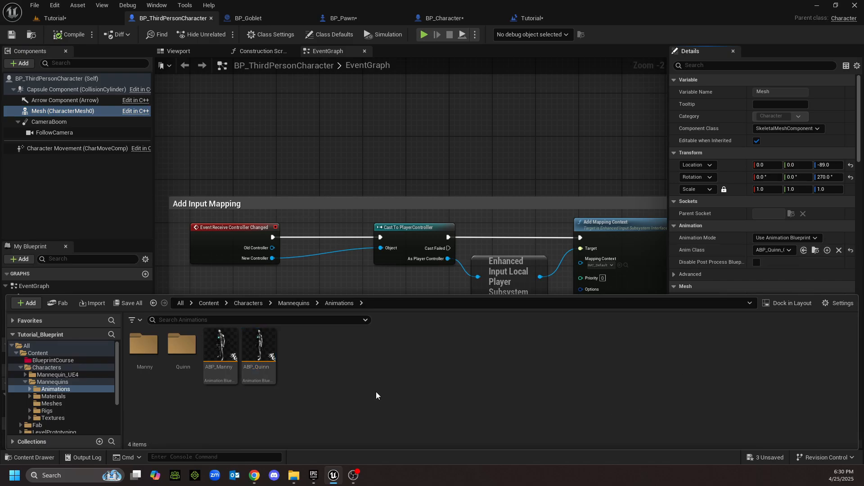
pyautogui.doubleClick(260, 346)
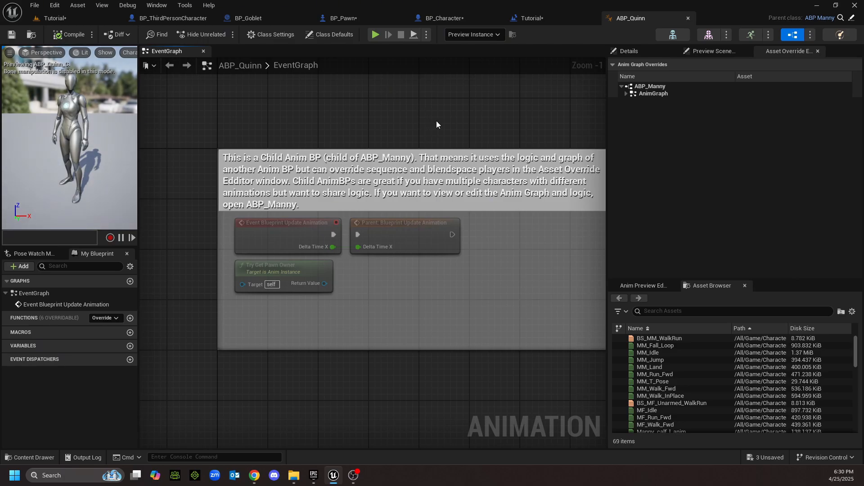
# Open ABP_Manny, the parent class of ABP_Quinn, and examine the commented node groups in its EventGraph.
pyautogui.click(840, 18)
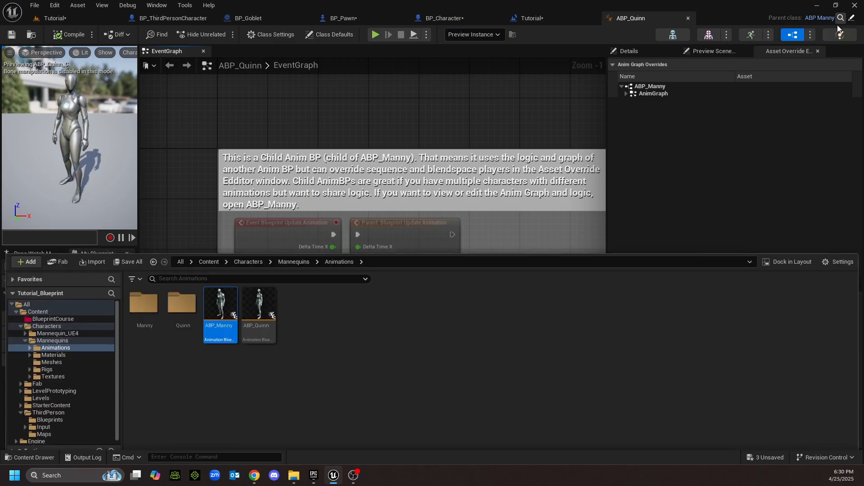
pyautogui.doubleClick(217, 298)
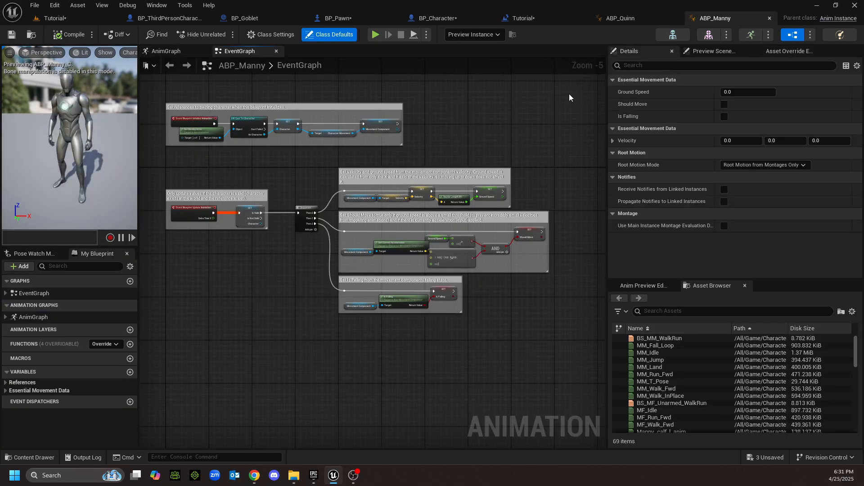
pyautogui.moveTo(242, 275); pyautogui.dragTo(274, 291, button='right')
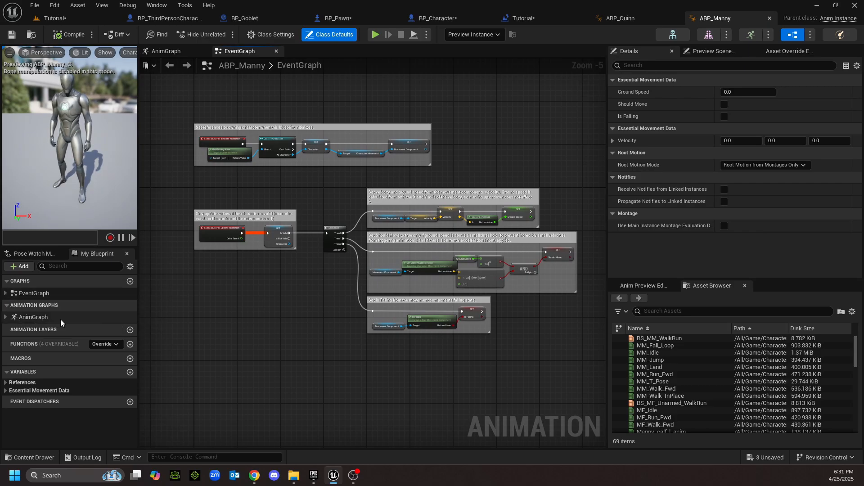
pyautogui.moveTo(275, 303); pyautogui.dragTo(257, 287, button='right')
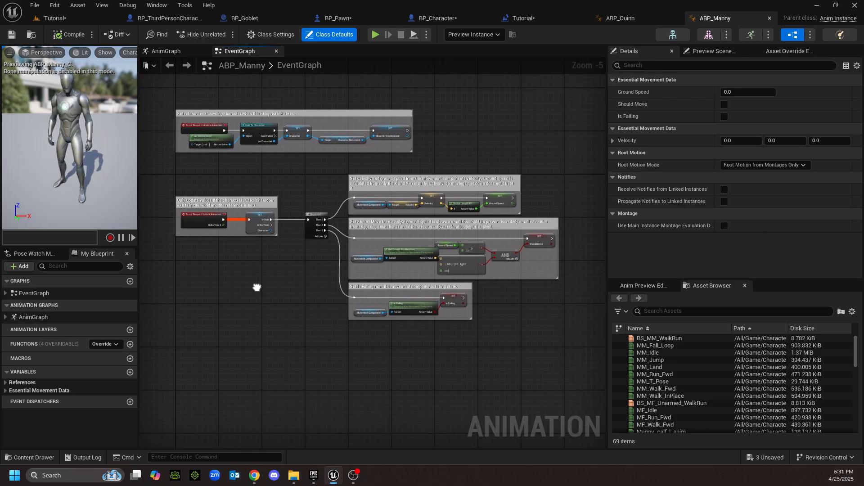
pyautogui.moveTo(164, 91); pyautogui.dragTo(575, 356)
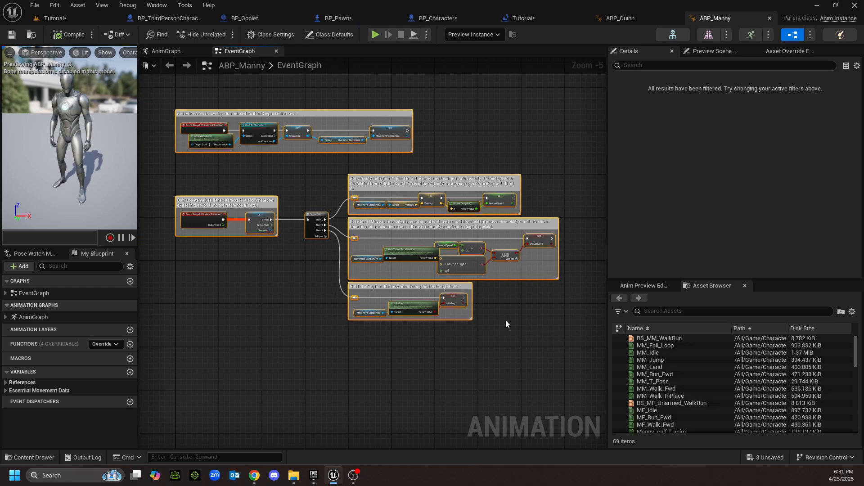
pyautogui.click(246, 264)
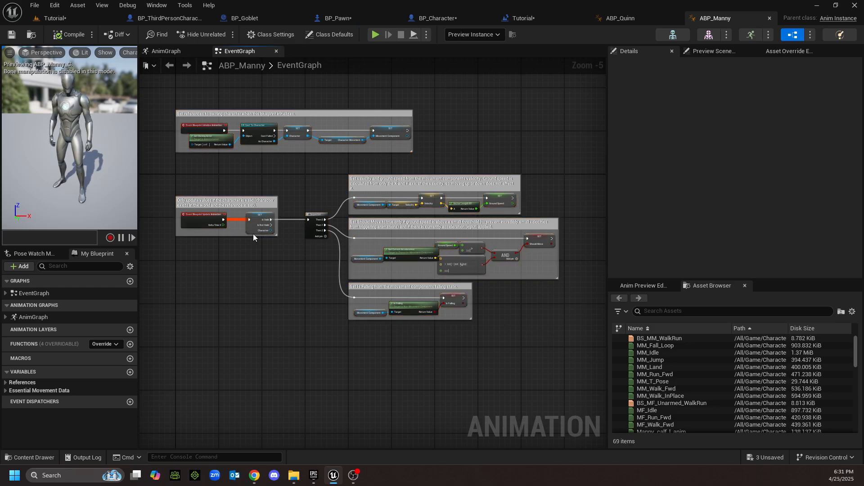
# Examine the Locomotion and Main States chains in ABP_Manny's AnimGraph, widening the graph area.
pyautogui.click(162, 50)
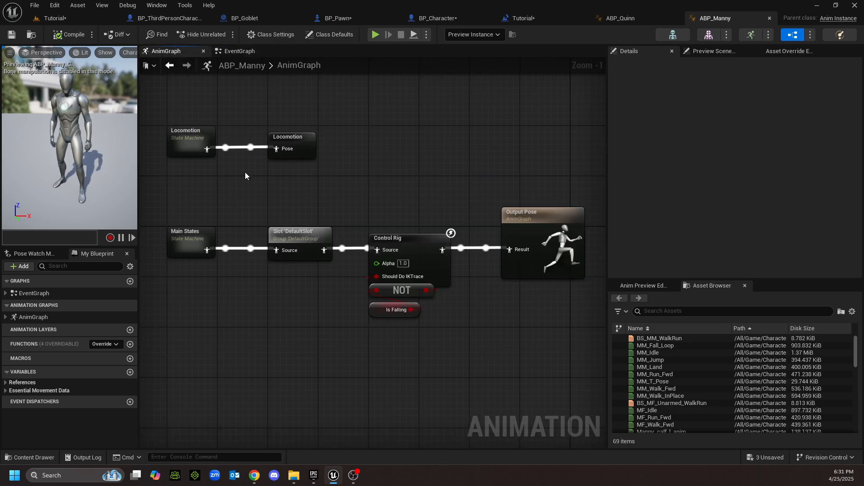
pyautogui.moveTo(261, 202); pyautogui.dragTo(256, 186, button='right')
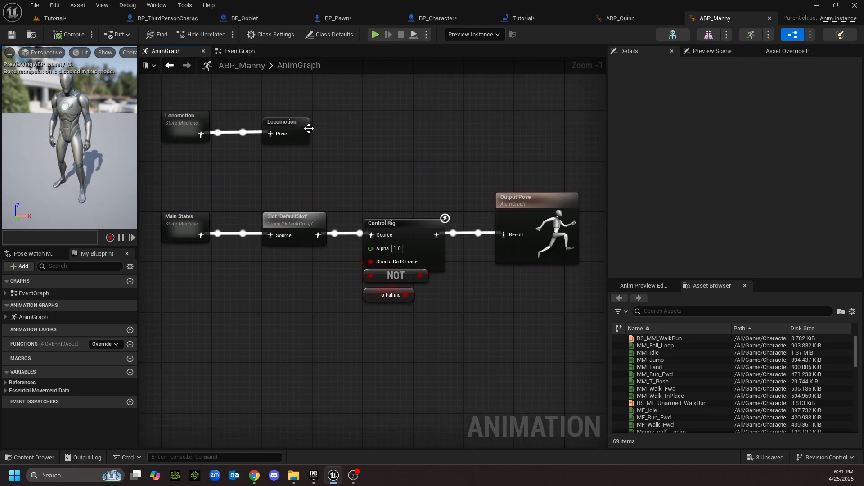
pyautogui.moveTo(203, 130)
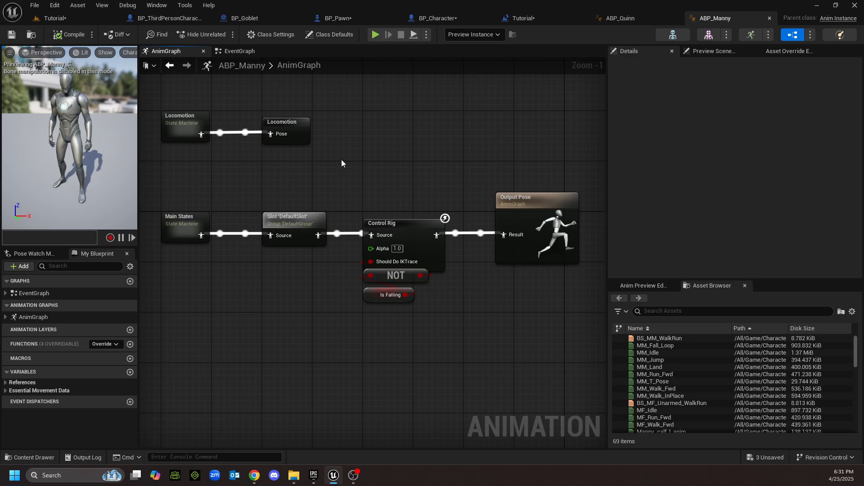
pyautogui.moveTo(341, 160); pyautogui.dragTo(345, 172, button='right')
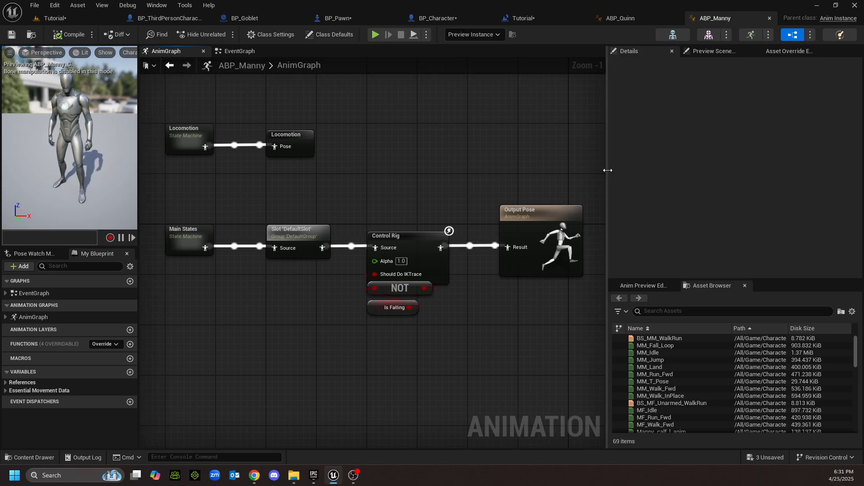
pyautogui.moveTo(608, 171); pyautogui.dragTo(676, 178)
pyautogui.moveTo(400, 174)
pyautogui.mouseDown(button='right')
pyautogui.moveTo(411, 173)
pyautogui.moveTo(418, 189)
pyautogui.moveTo(411, 181)
pyautogui.mouseUp(button='right')
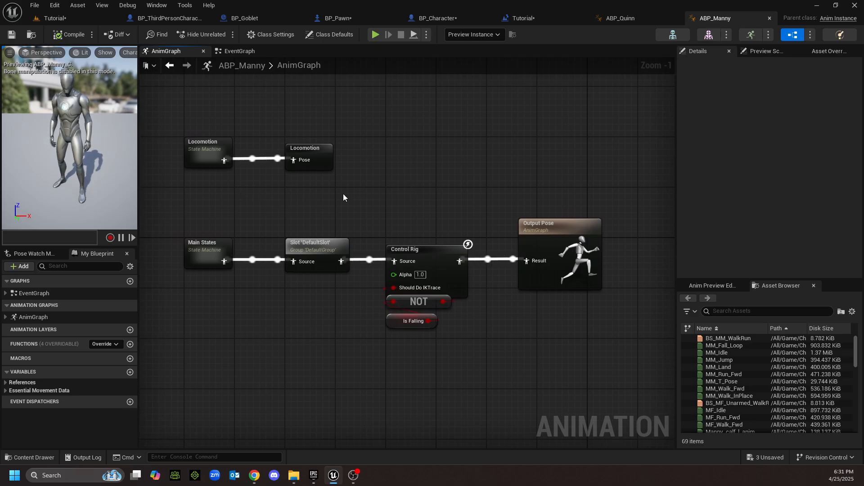
# Return to ABP_Quinn to check its parent class and EventGraph comment, and view the Animations folder holding both Animation Blueprints.
pyautogui.click(623, 20)
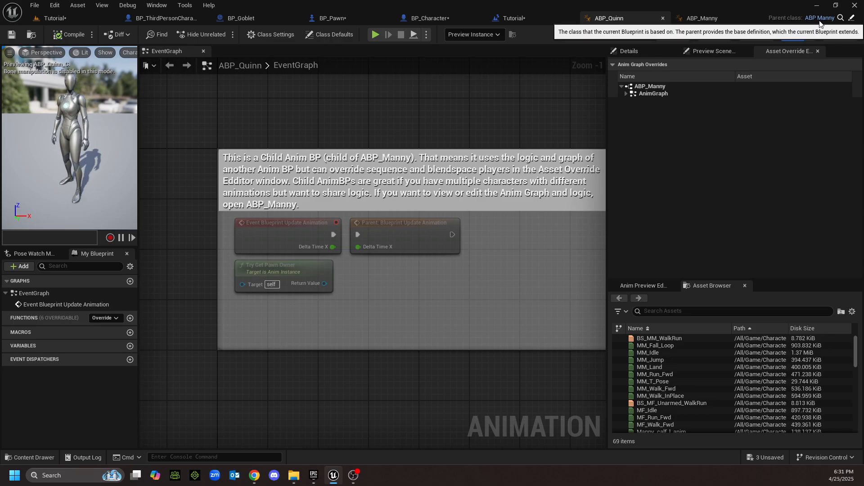
pyautogui.moveTo(532, 130); pyautogui.dragTo(498, 121, button='right')
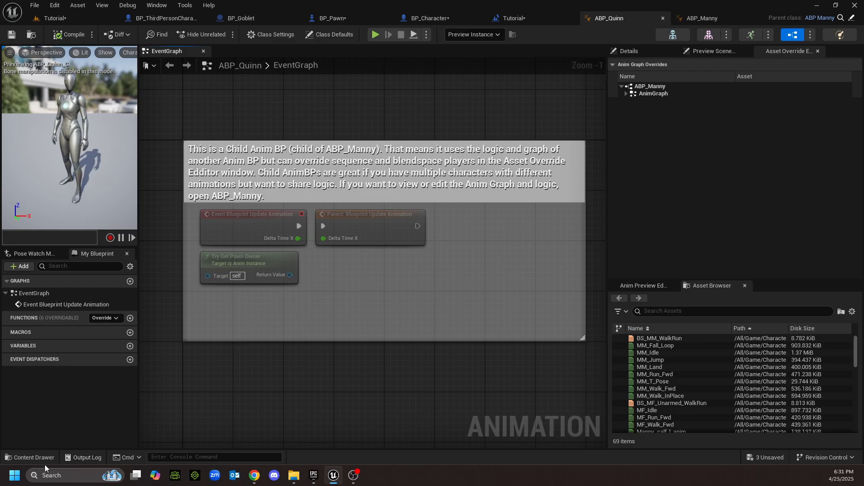
pyautogui.click(31, 457)
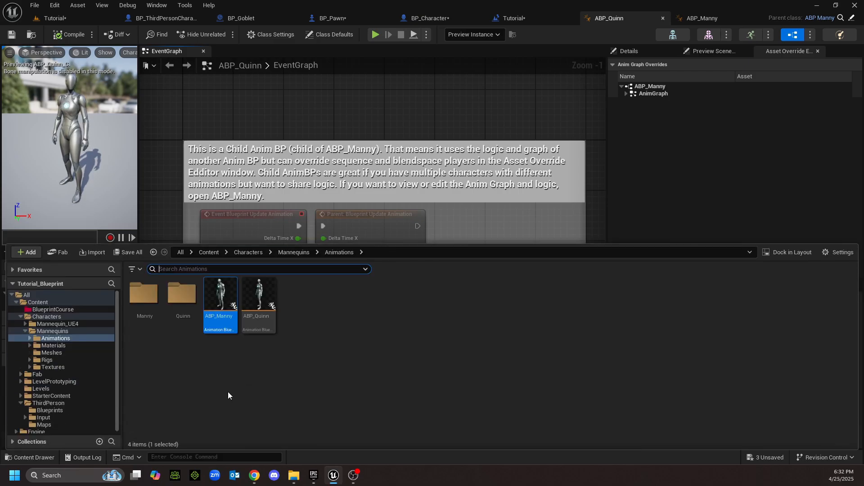
pyautogui.click(314, 374)
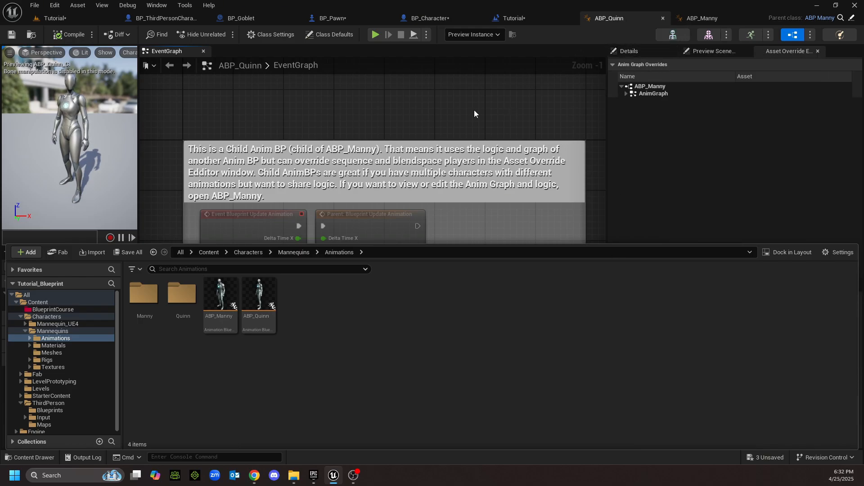
# Examine BP_Goblet's EventGraph from the Timeline back to the E key and sphere overlap events.
pyautogui.click(244, 18)
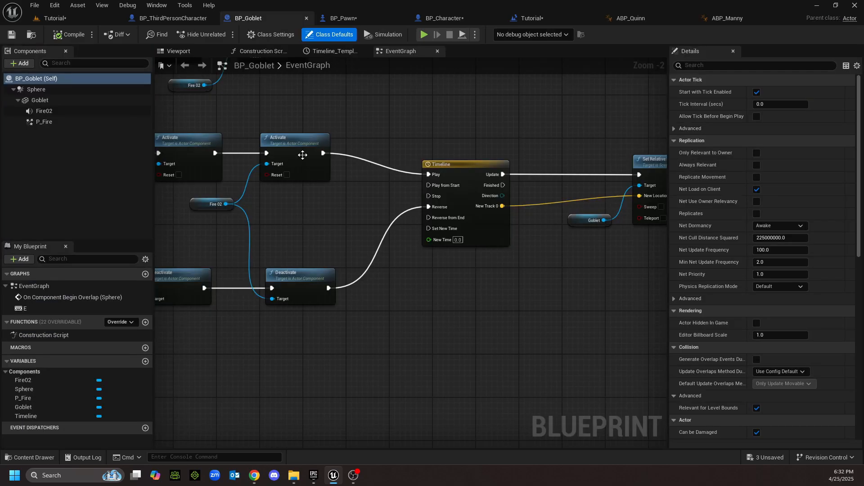
pyautogui.scroll(1, 411, 344)
pyautogui.moveTo(357, 359); pyautogui.dragTo(430, 363, button='right')
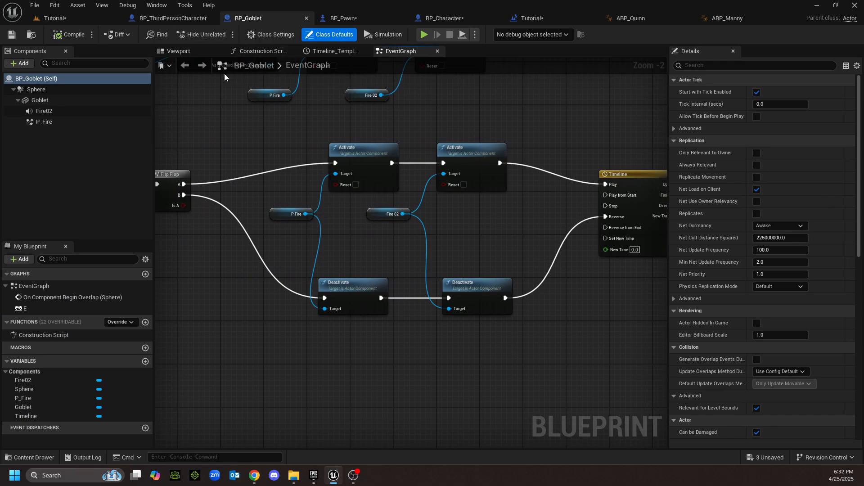
pyautogui.moveTo(259, 137); pyautogui.dragTo(375, 215, button='right')
pyautogui.moveTo(315, 202); pyautogui.dragTo(350, 226, button='right')
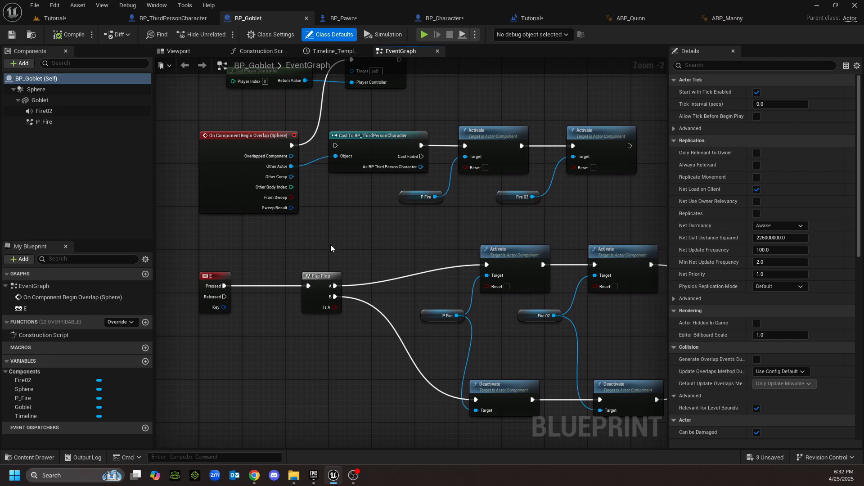
pyautogui.moveTo(369, 237); pyautogui.dragTo(358, 230, button='right')
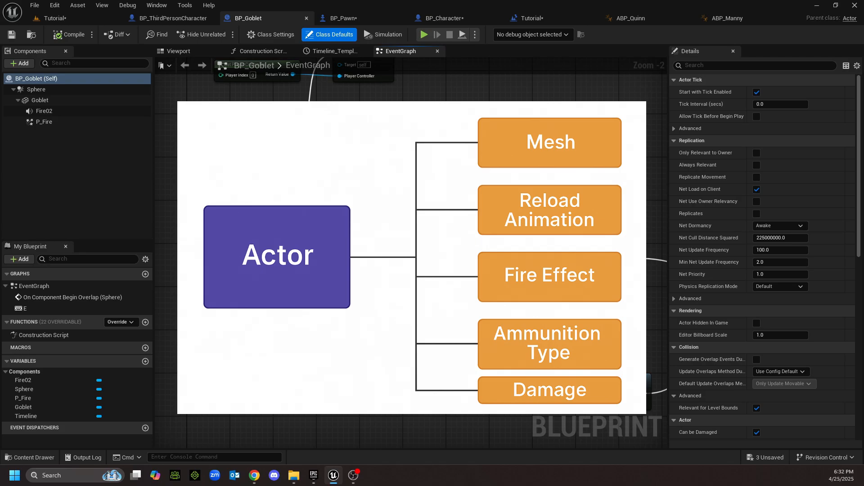
pyautogui.moveTo(412, 225); pyautogui.dragTo(413, 289, button='right')
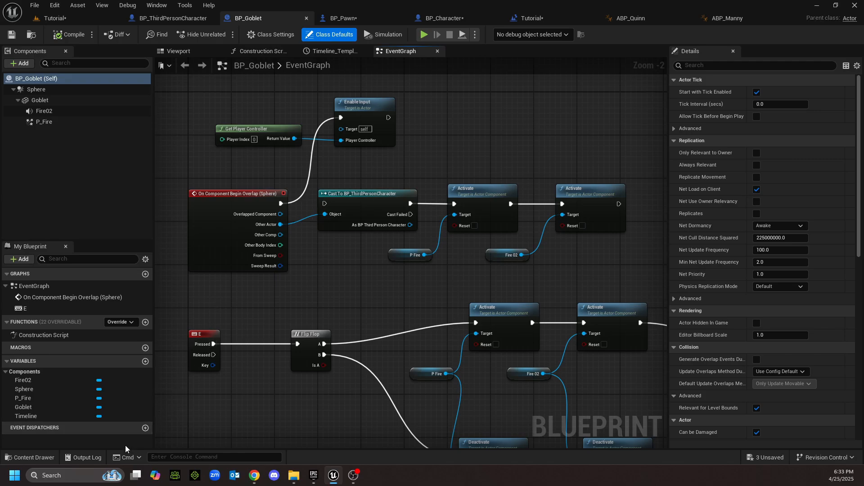
# Create a Blueprint Class with Actor as its parent in the BlueprintCourse folder and name it BP_WeaponMaster.
pyautogui.click(31, 458)
pyautogui.rightClick(396, 388)
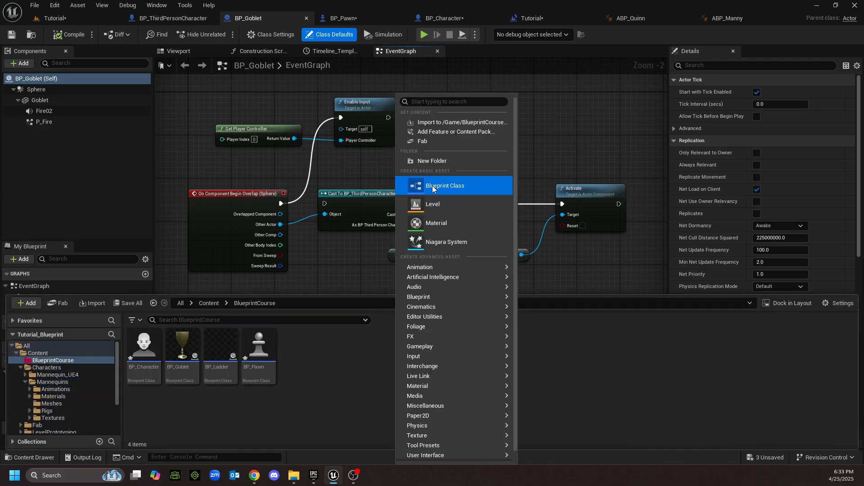
pyautogui.click(433, 186)
pyautogui.click(347, 158)
pyautogui.write('BP_')
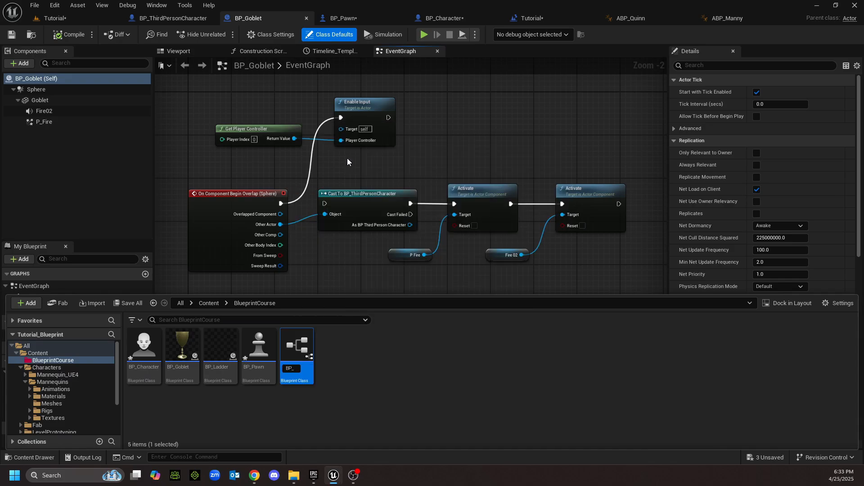
pyautogui.write('Weapon')
pyautogui.write('Master')
pyautogui.press('Return')
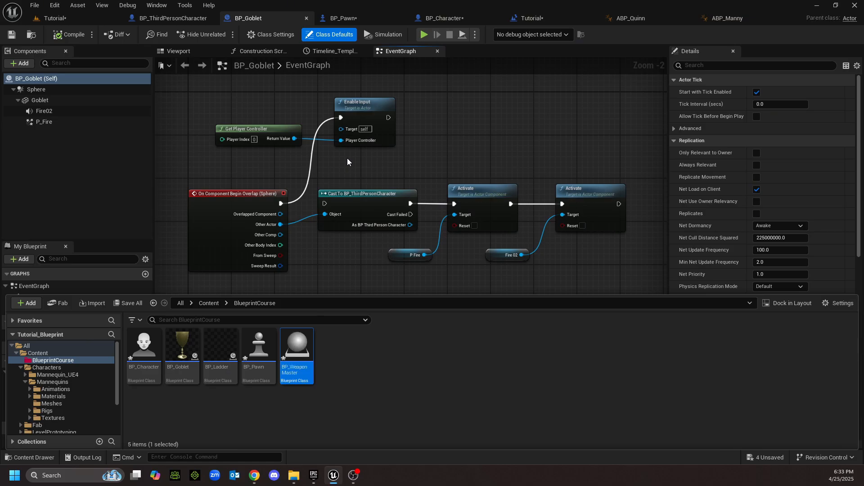
pyautogui.click(358, 363)
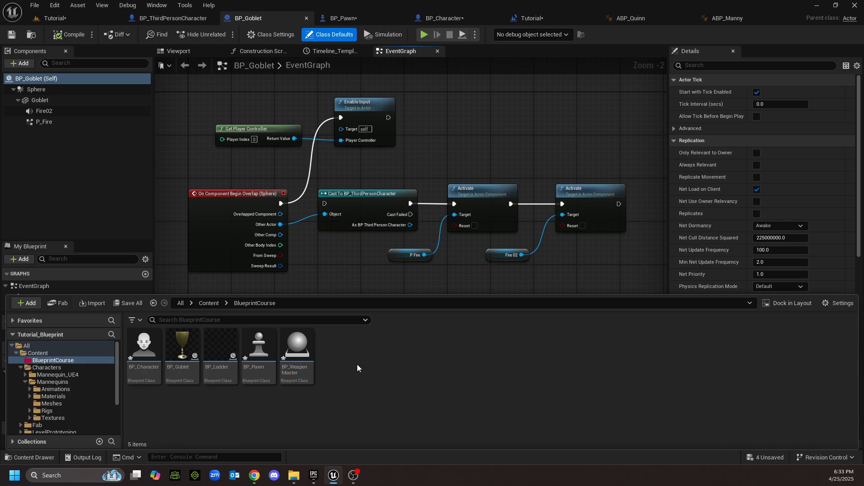
# Open BP_WeaponMaster and add a Static Mesh component under DefaultSceneRoot, keeping its default name.
pyautogui.doubleClick(298, 349)
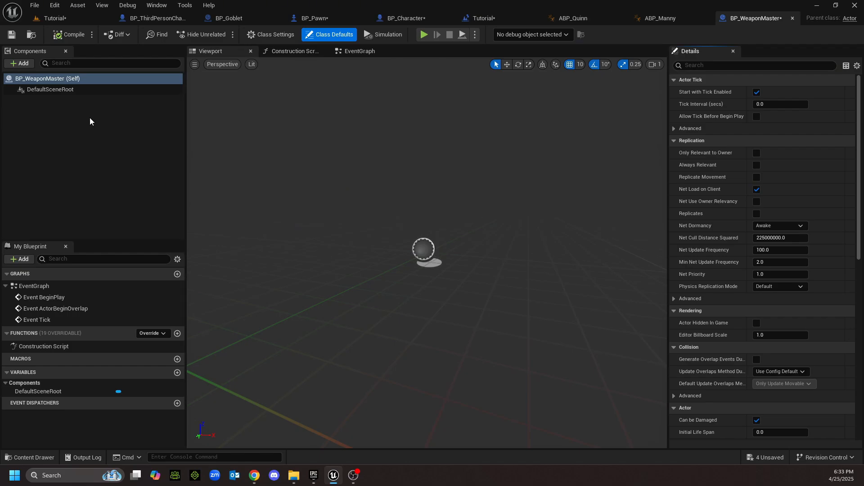
pyautogui.click(25, 63)
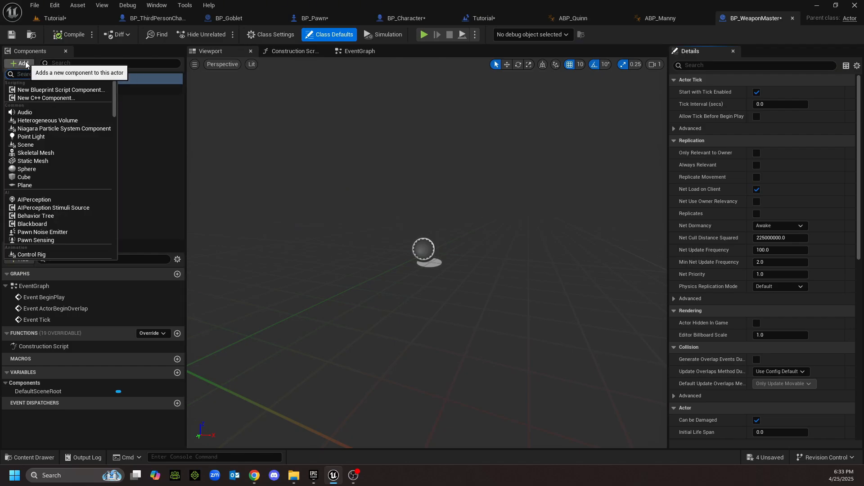
pyautogui.write('static')
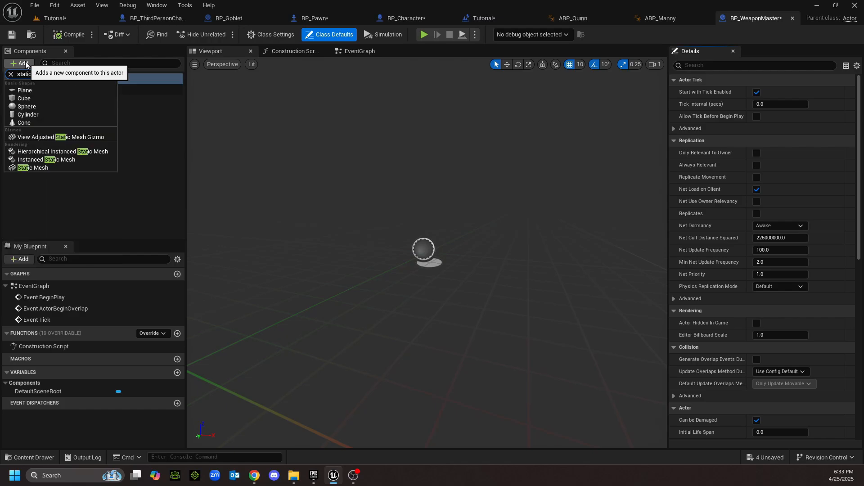
pyautogui.click(45, 168)
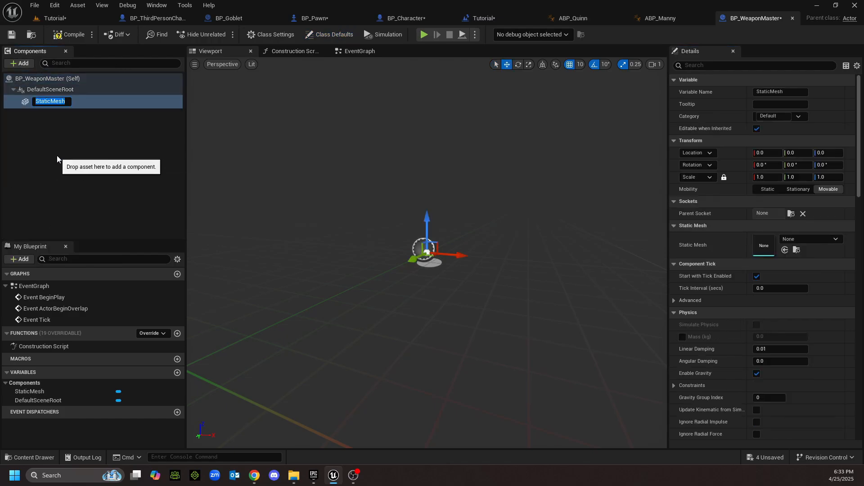
pyautogui.click(71, 134)
# Add a Skeletal Mesh component with its default name to BP_WeaponMaster and compile the Blueprint.
pyautogui.click(25, 64)
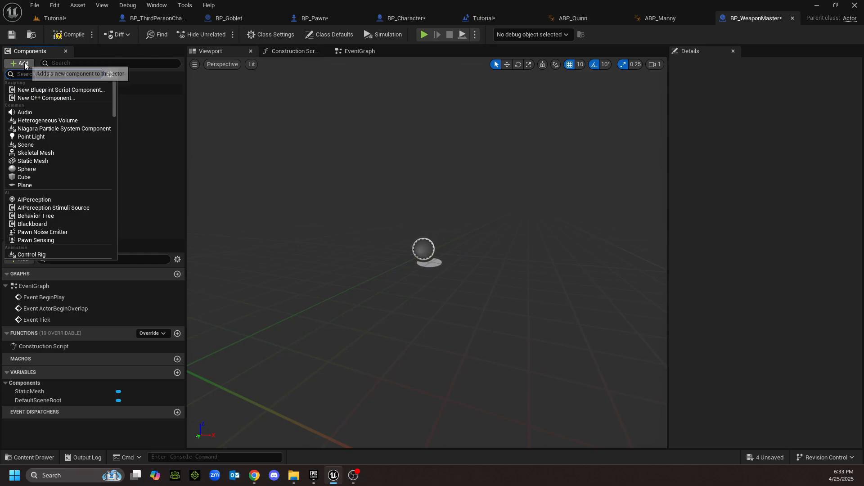
pyautogui.write('skeleta')
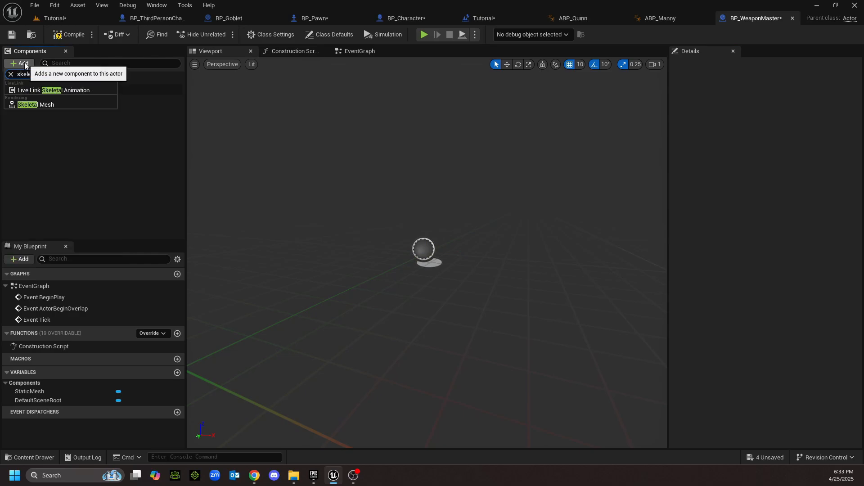
pyautogui.click(50, 106)
pyautogui.click(82, 154)
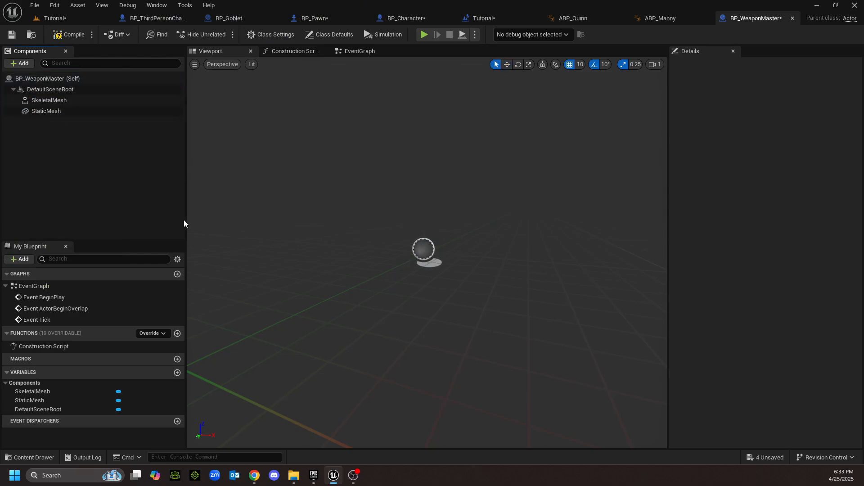
pyautogui.click(72, 35)
# Create a child Blueprint class of BP_WeaponMaster in the BlueprintCourse folder and name it BP_Pistol.
pyautogui.click(31, 458)
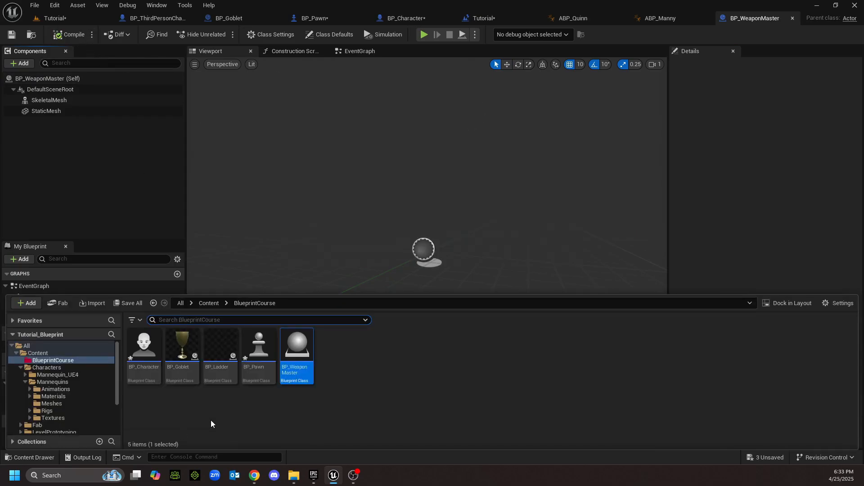
pyautogui.click(347, 400)
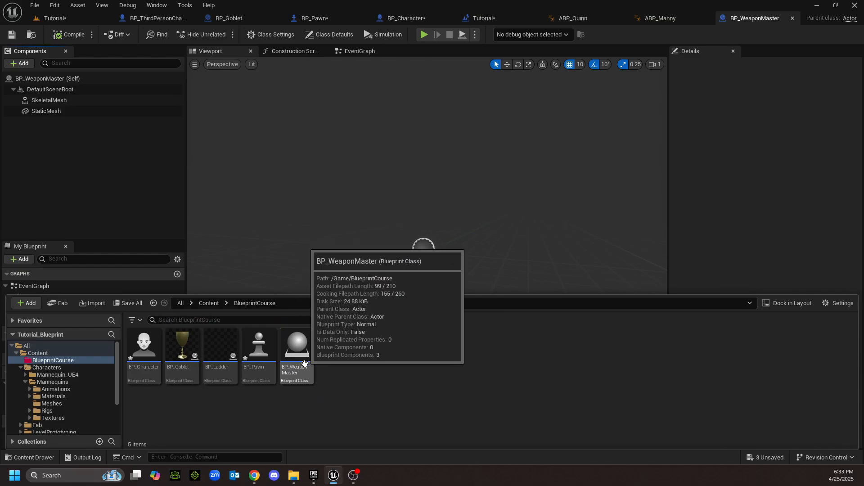
pyautogui.rightClick(362, 377)
pyautogui.click(346, 359)
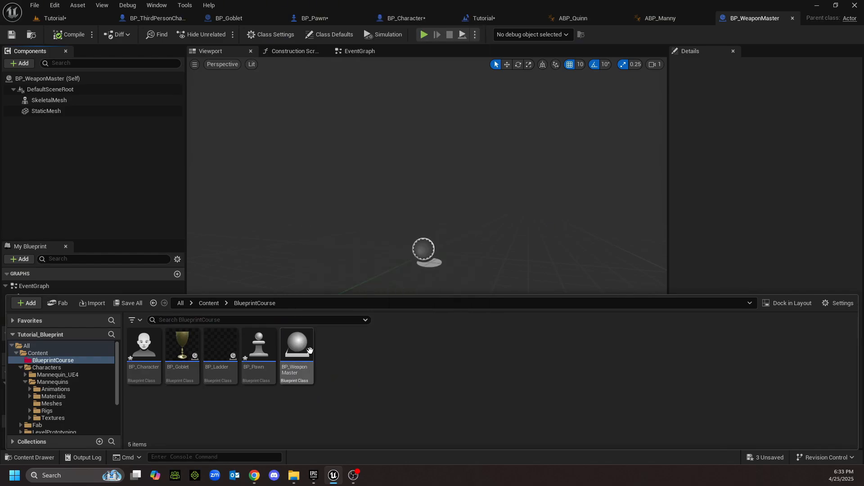
pyautogui.rightClick(310, 350)
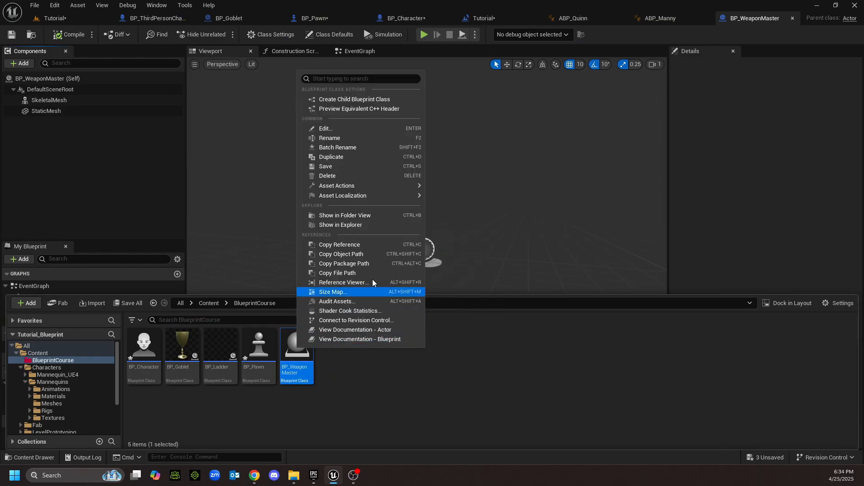
pyautogui.click(353, 104)
pyautogui.write('B')
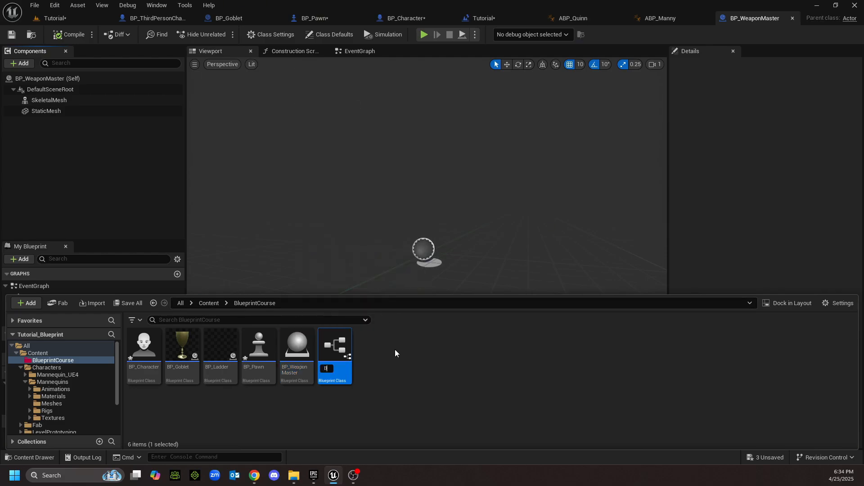
pyautogui.write('P_Pistol')
pyautogui.press('Return')
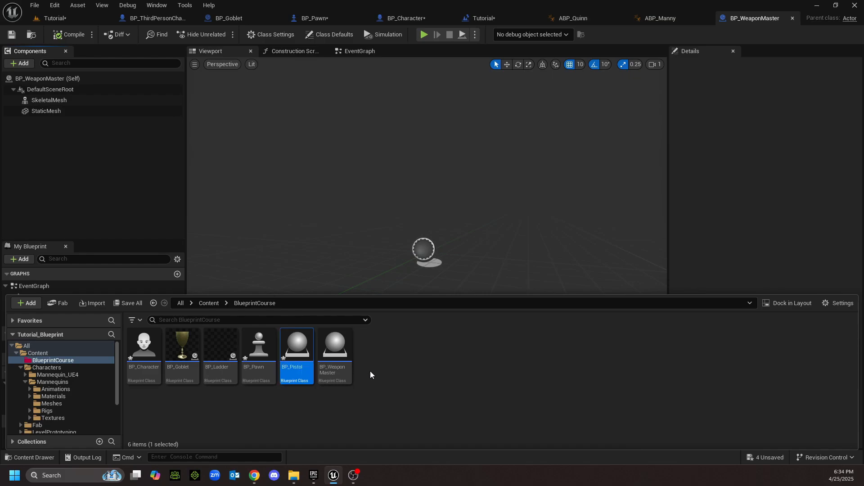
# Open BP_Pistol to view its inherited components, check BP_WeaponMaster's EventGraph, and return to BP_Pistol.
pyautogui.doubleClick(297, 347)
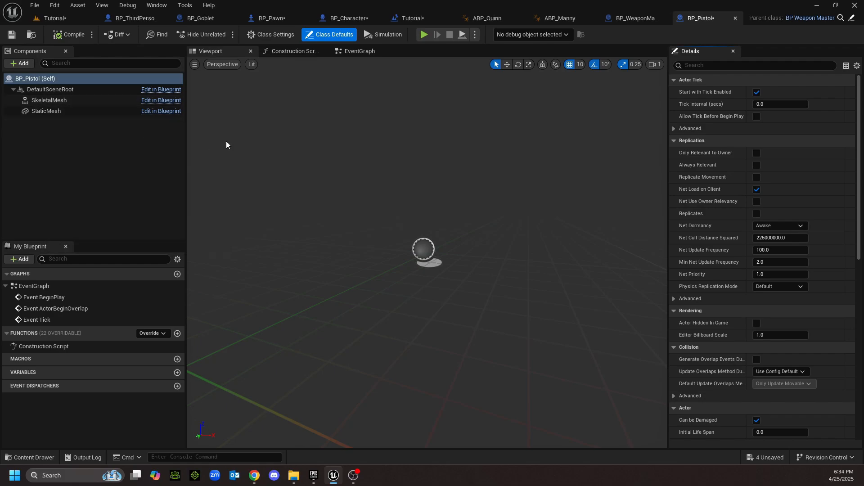
pyautogui.click(637, 18)
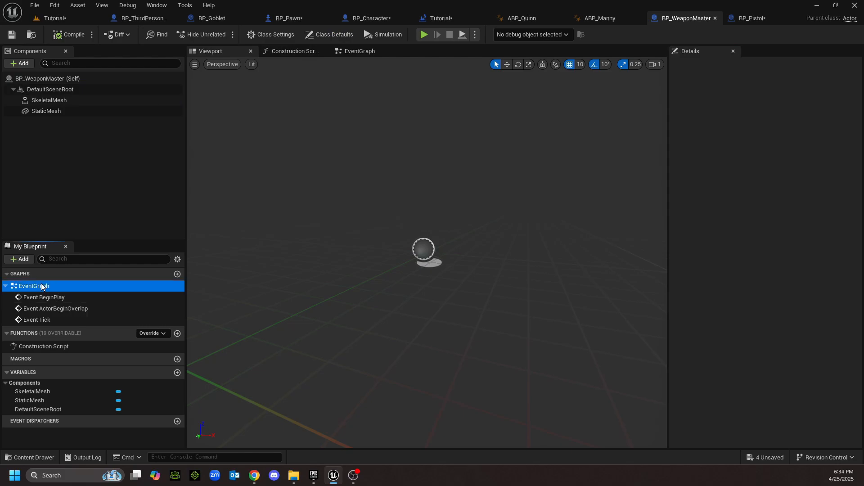
pyautogui.doubleClick(53, 296)
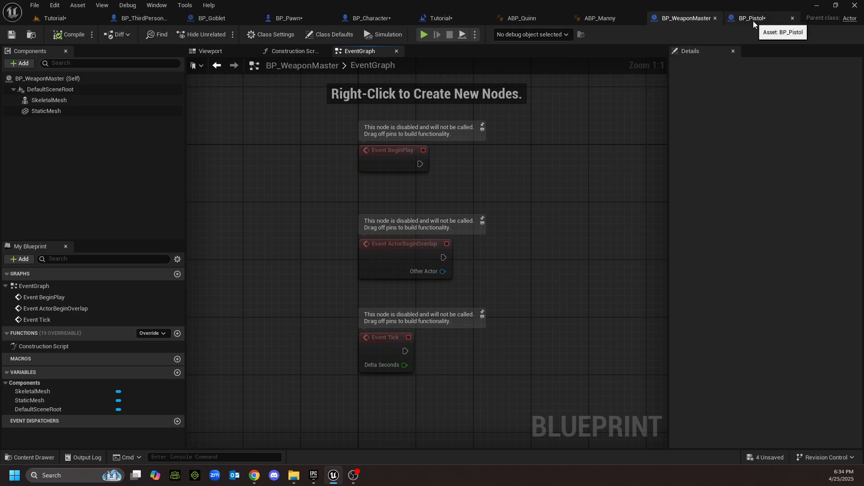
pyautogui.moveTo(543, 241); pyautogui.dragTo(432, 253, button='right')
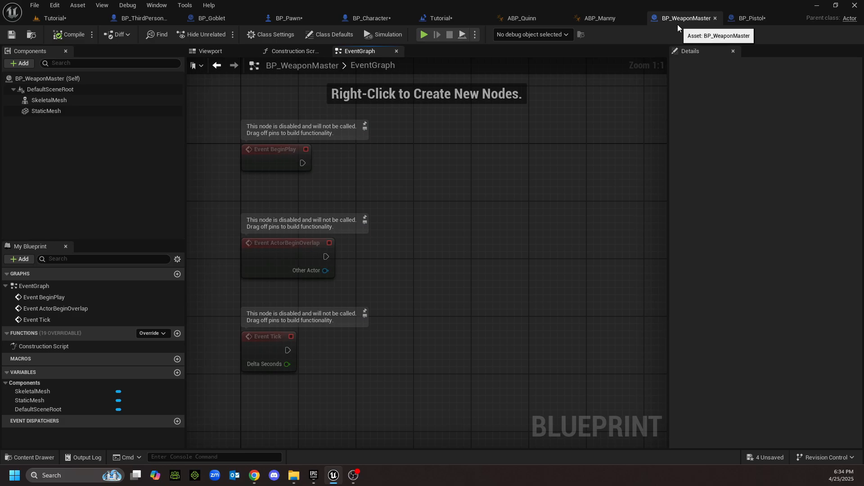
pyautogui.click(742, 20)
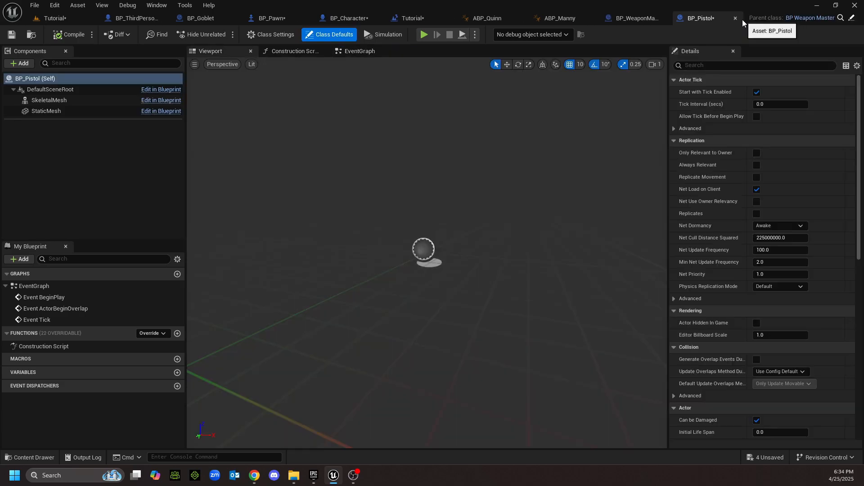